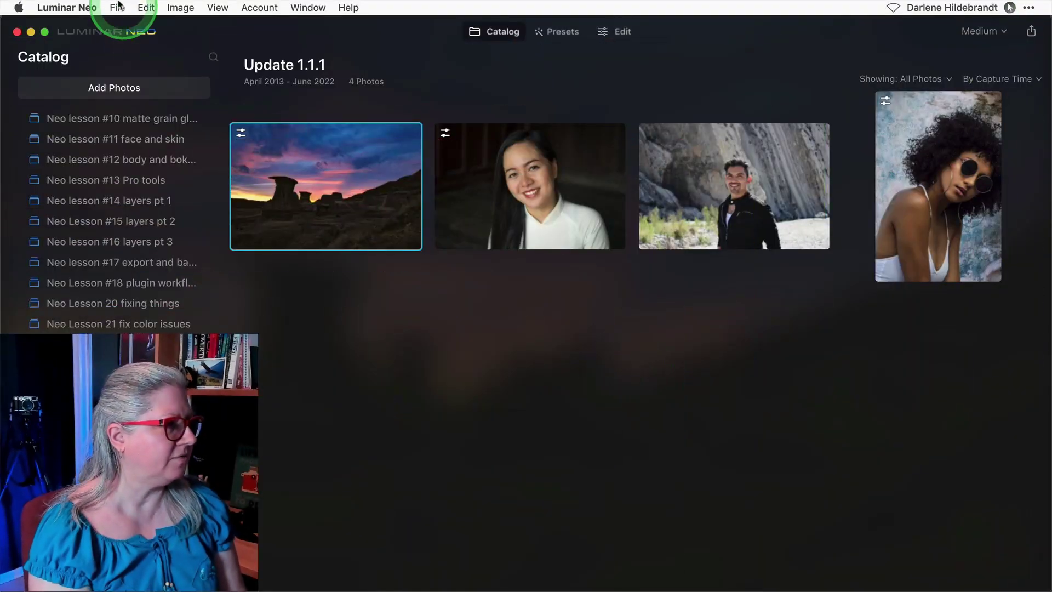
Step: Run Check for Updates and dismiss the 'You're up to date' notice confirming version 1.1.1
{"action": "left_click", "coordinate": [65, 7]}
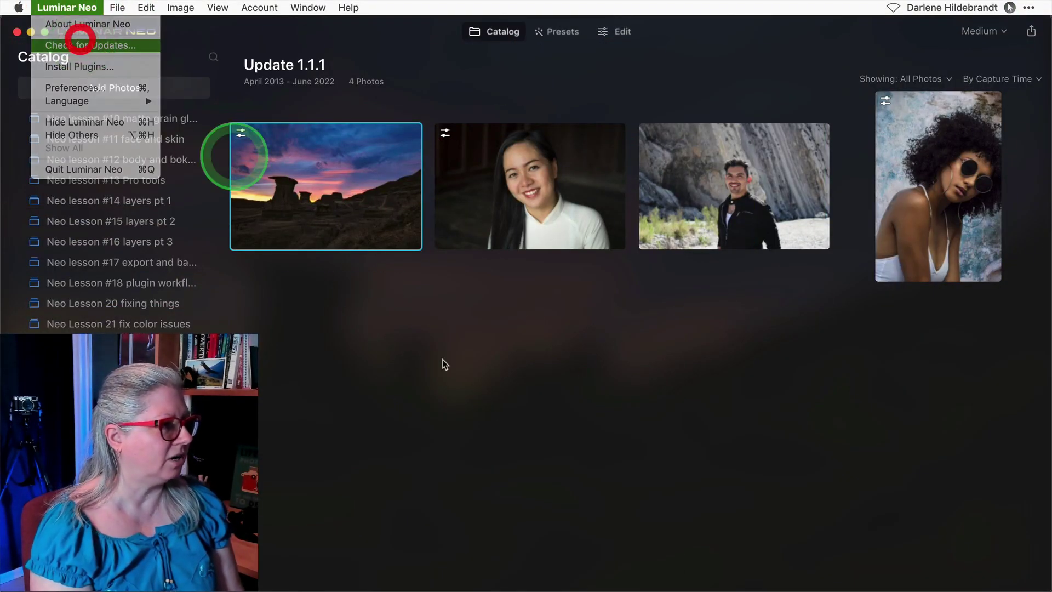
{"action": "left_click", "coordinate": [81, 44]}
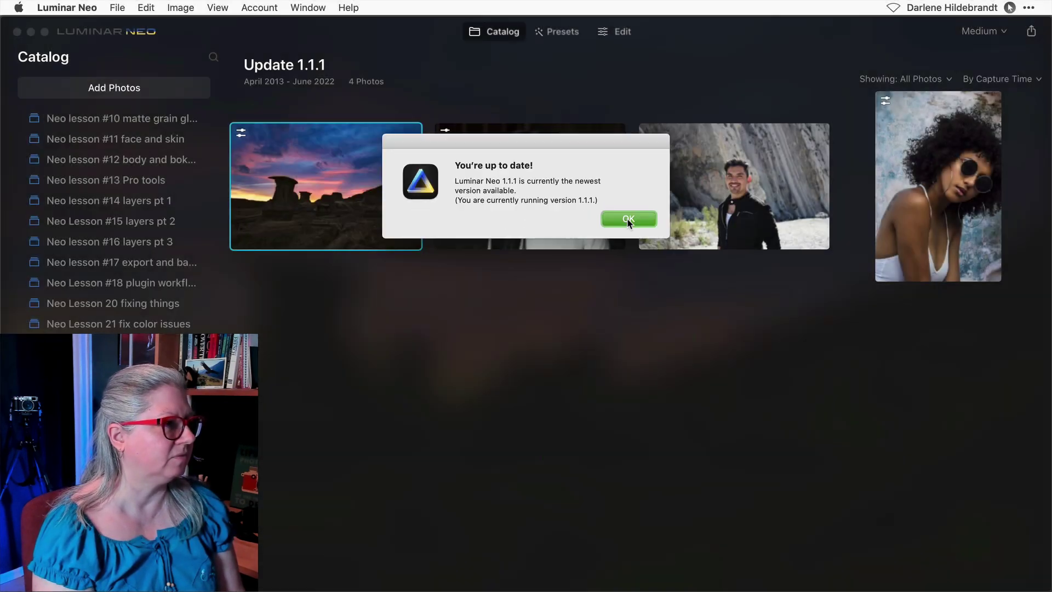
{"action": "left_click", "coordinate": [625, 221]}
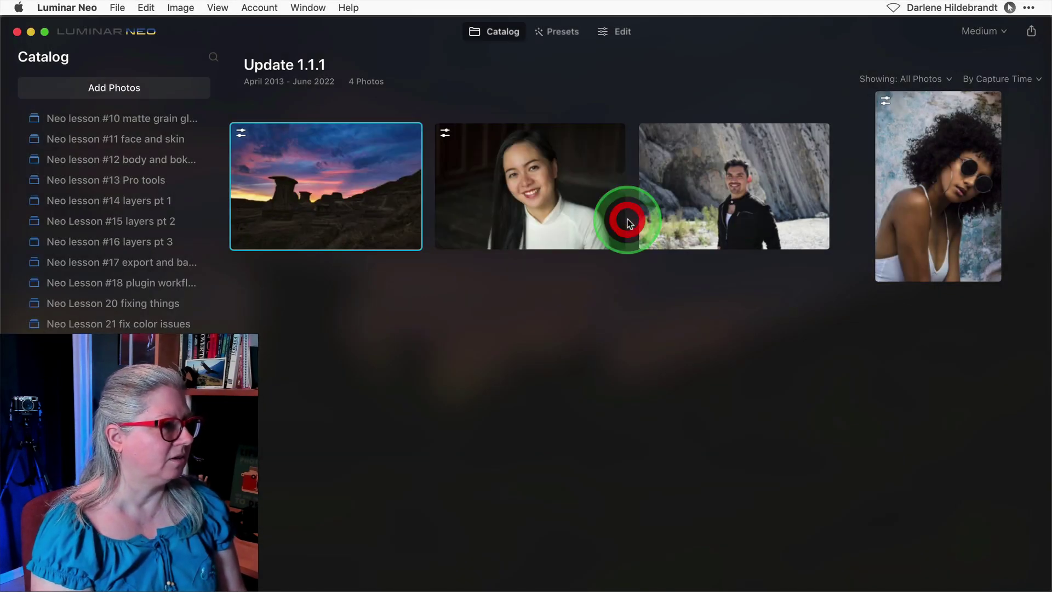
{"action": "left_click", "coordinate": [127, 35]}
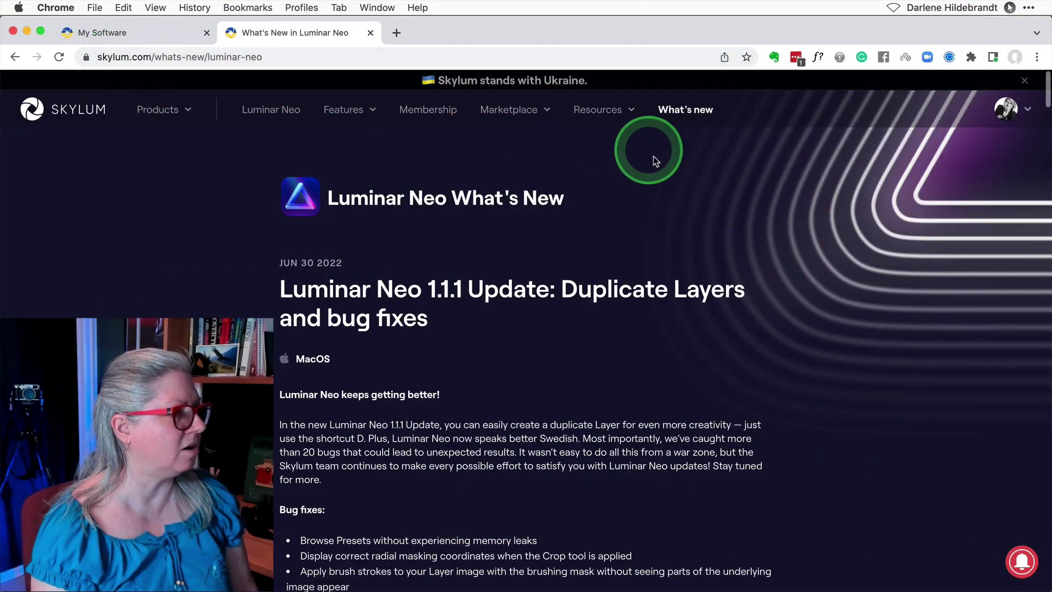
Step: Scroll through the 1.1.1 What's New notes, then go to the My Software page
{"action": "scroll", "coordinate": [843, 181], "scroll_direction": "down", "scroll_amount": 3}
{"action": "scroll", "coordinate": [842, 184], "scroll_direction": "up", "scroll_amount": 3}
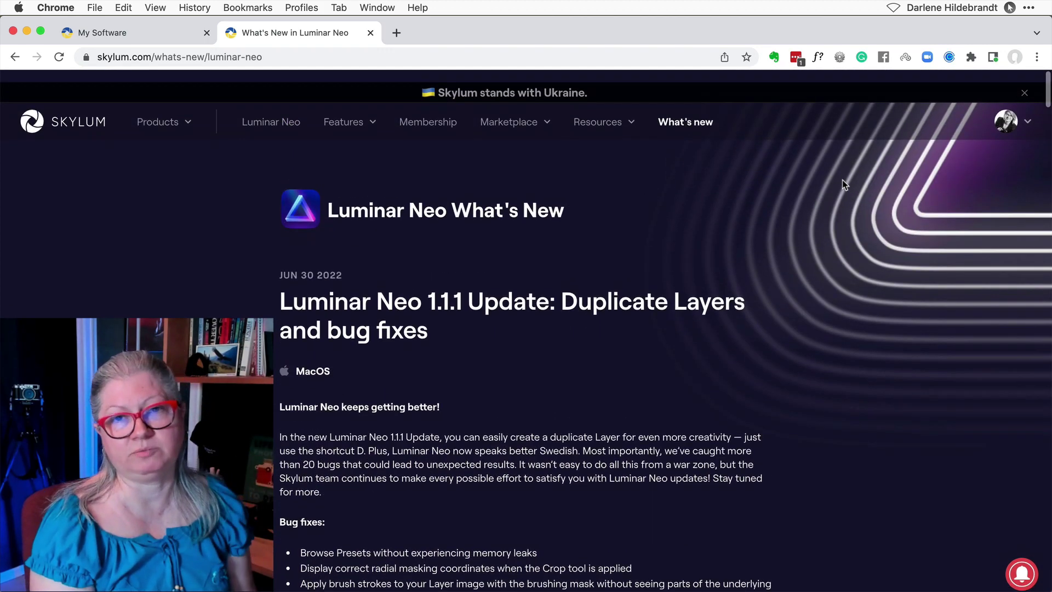
{"action": "scroll", "coordinate": [843, 181], "scroll_direction": "down", "scroll_amount": 4}
{"action": "scroll", "coordinate": [842, 179], "scroll_direction": "down", "scroll_amount": 2}
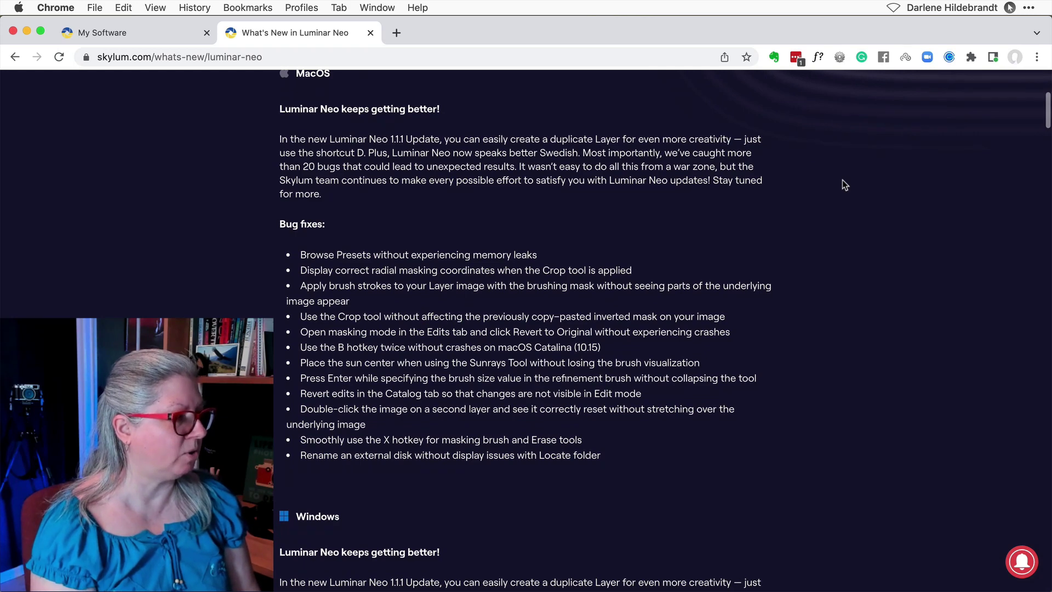
{"action": "scroll", "coordinate": [843, 180], "scroll_direction": "down", "scroll_amount": 8}
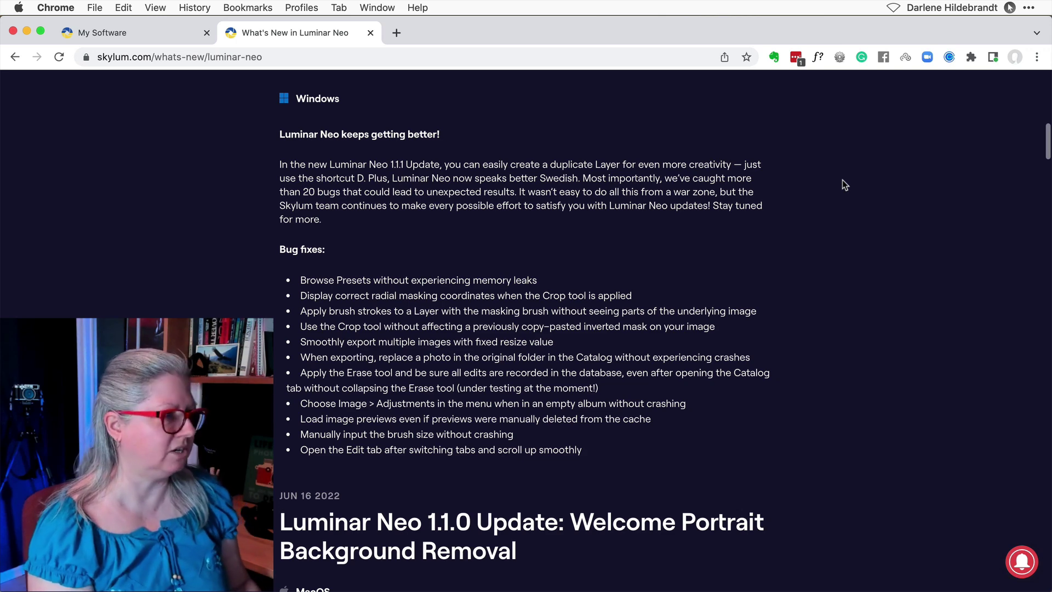
{"action": "left_click", "coordinate": [112, 34]}
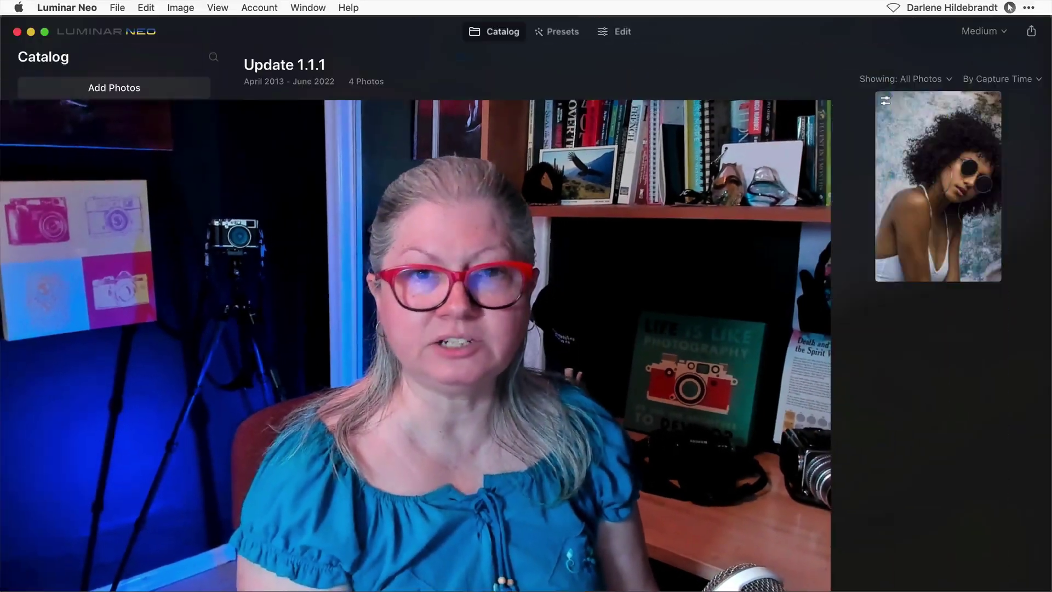
Step: Open the Skylum My Software account page in Chrome from Luminar Neo's Account menu
{"action": "left_click", "coordinate": [300, 184]}
{"action": "left_click", "coordinate": [262, 8]}
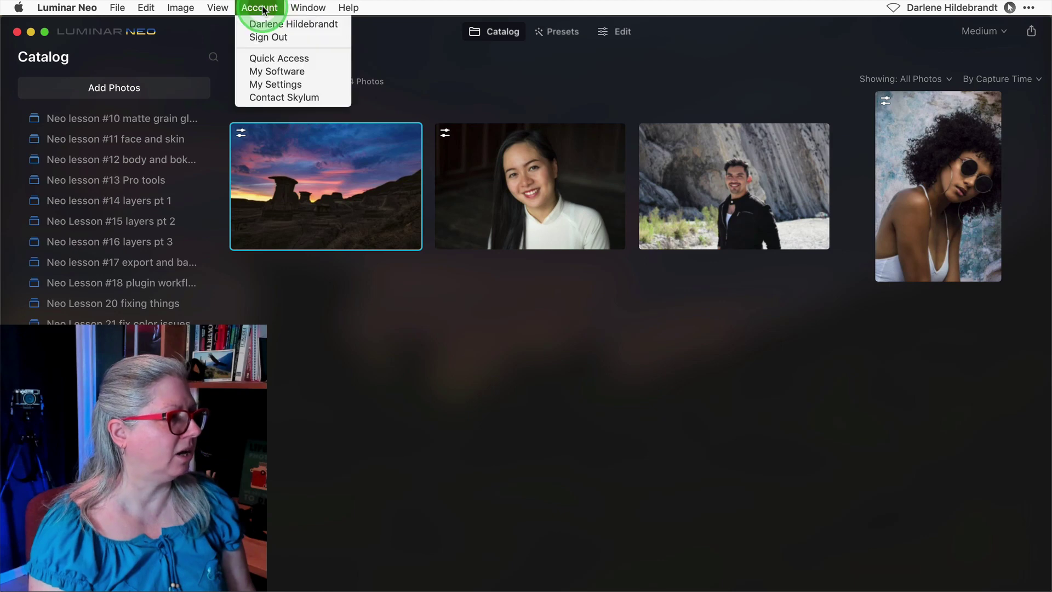
{"action": "left_click", "coordinate": [265, 25]}
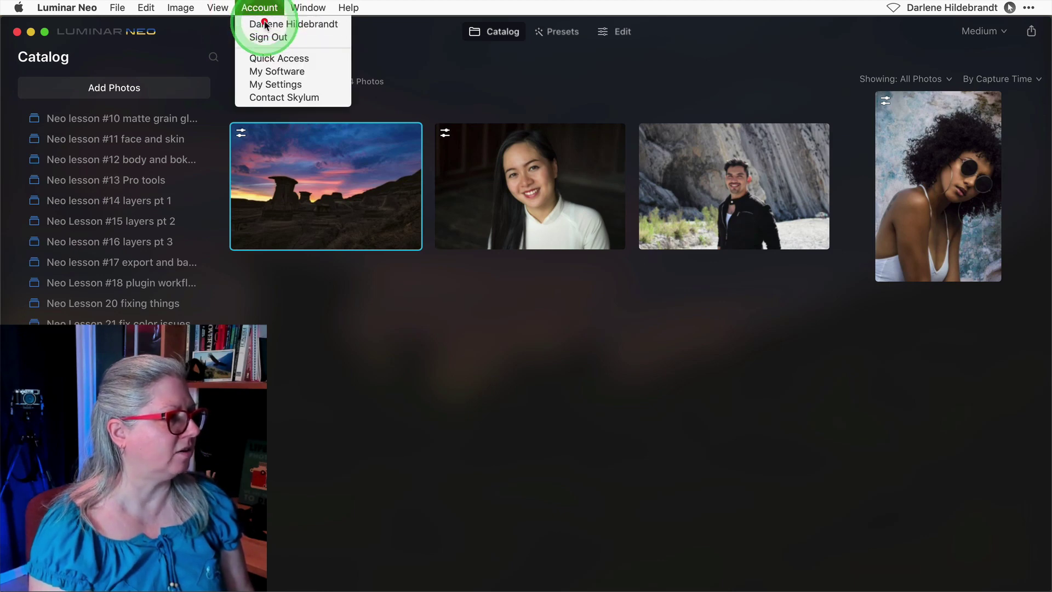
{"action": "left_click", "coordinate": [478, 334]}
{"action": "left_click", "coordinate": [621, 282]}
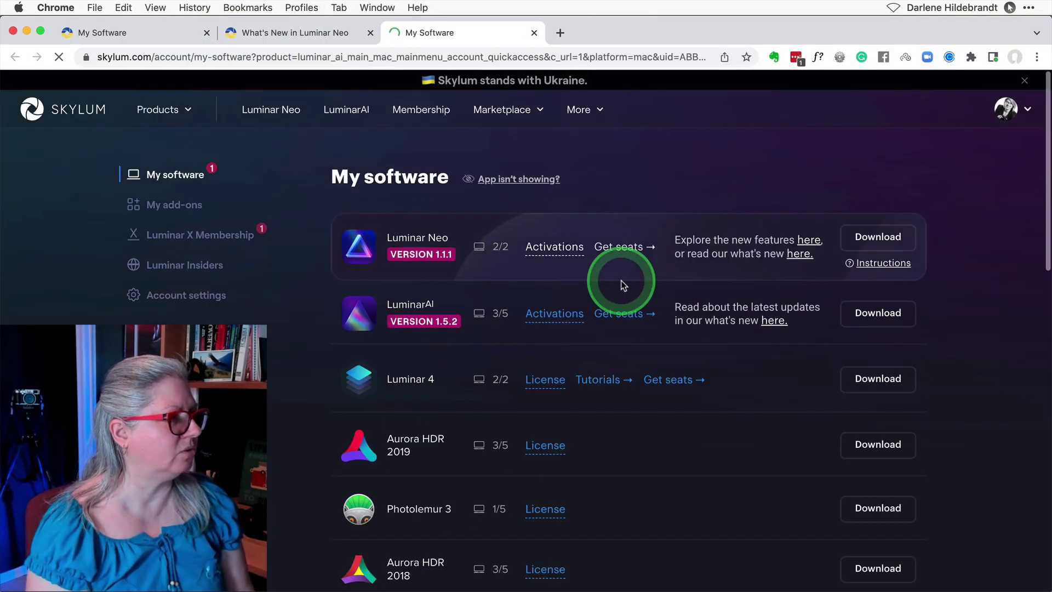
{"action": "left_click", "coordinate": [698, 228]}
{"action": "left_click", "coordinate": [680, 157]}
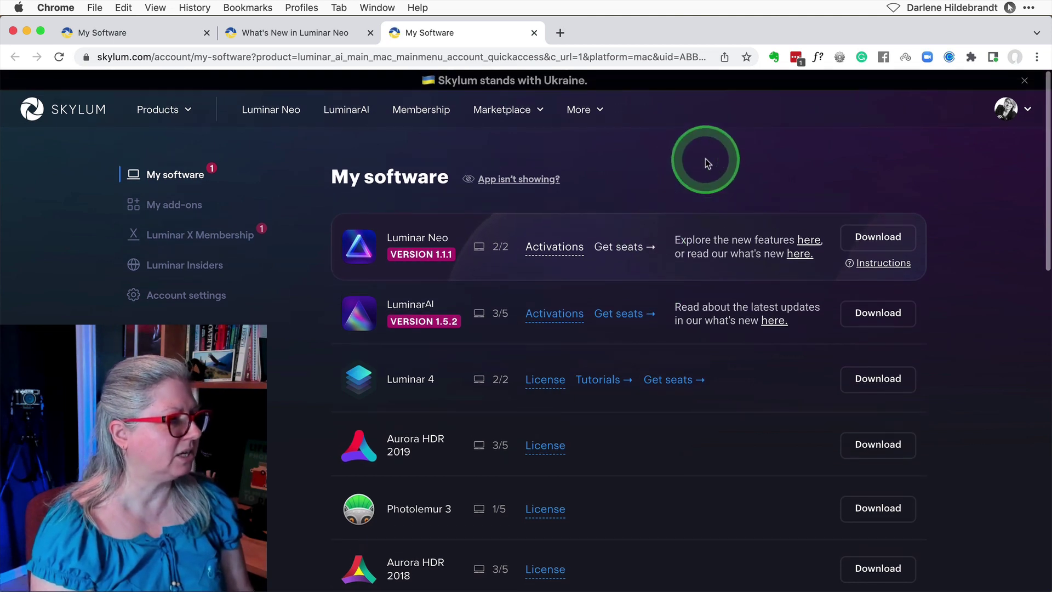
Step: Show the Luminar Neo 1.1.1 download choices for Intel and Apple M1 Macs, then close them
{"action": "left_click", "coordinate": [884, 241]}
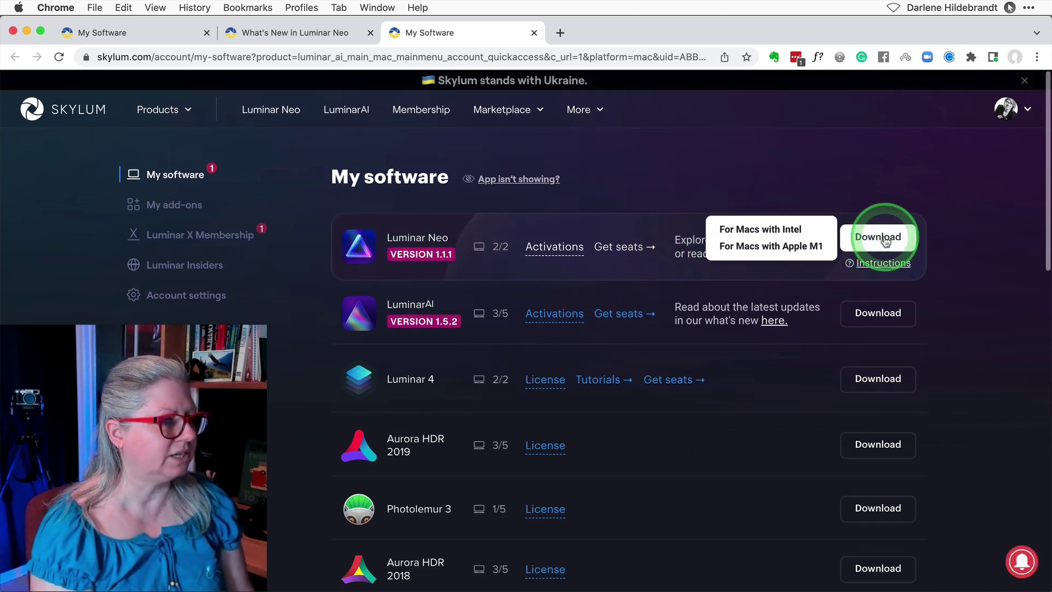
{"action": "left_click", "coordinate": [794, 231]}
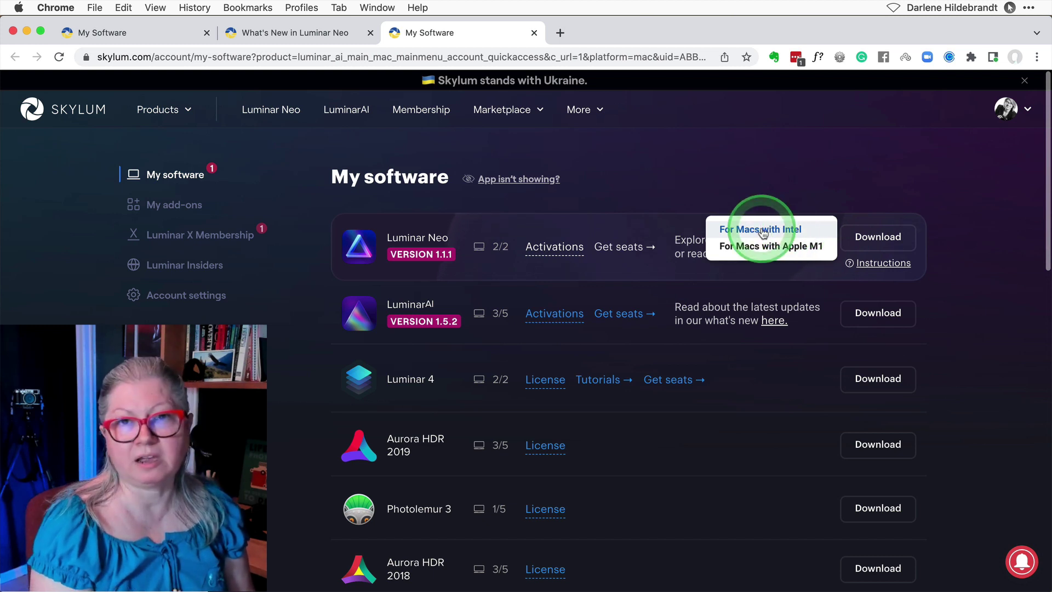
{"action": "left_click", "coordinate": [766, 249]}
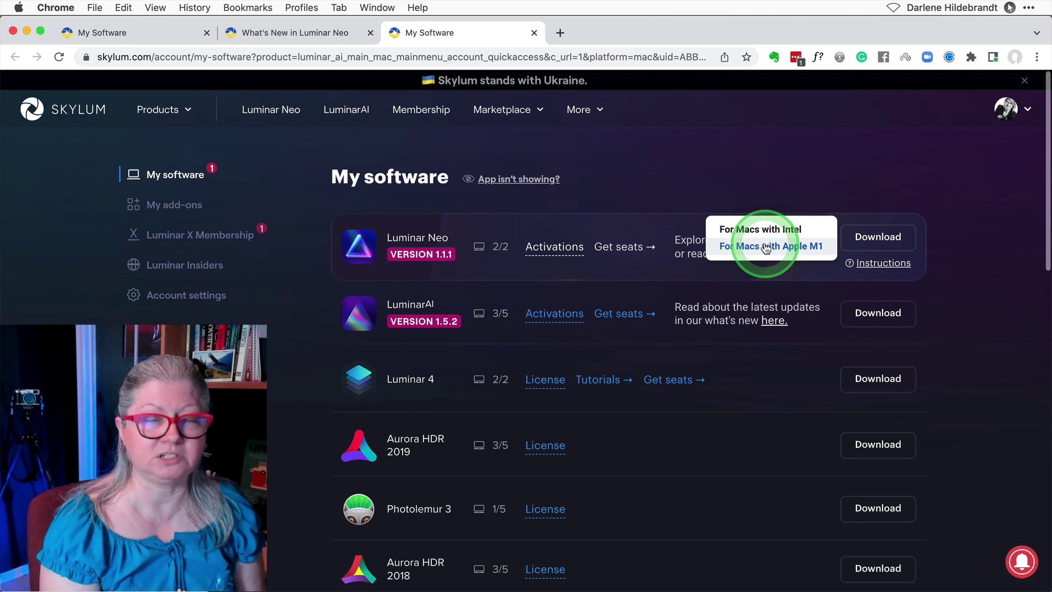
{"action": "left_click", "coordinate": [722, 169]}
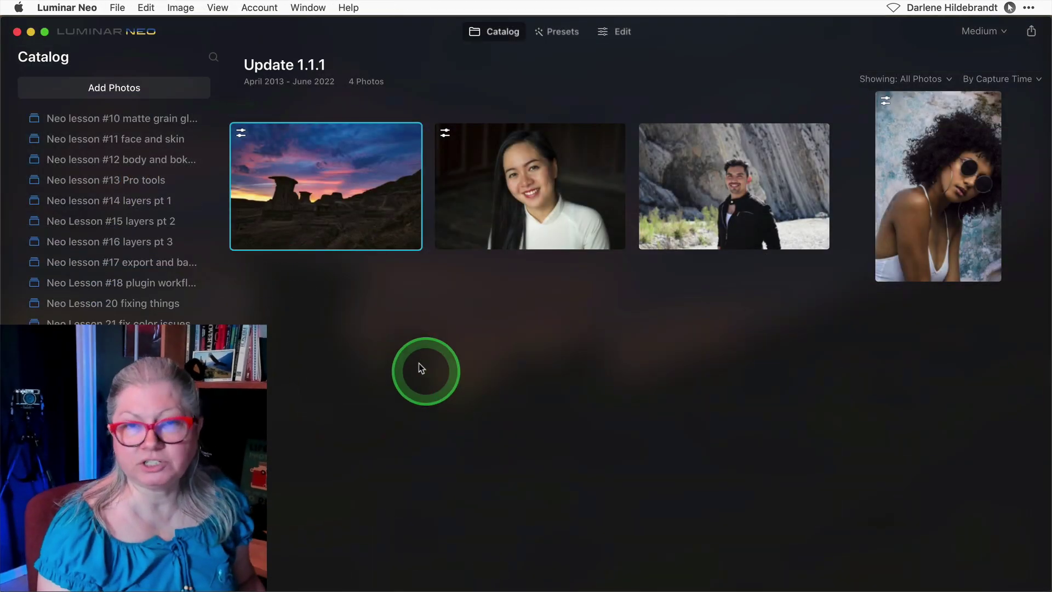
Step: Back up the catalog as '_Luminar Neo Catalog July 12th' in the Luminar Neo Backup folder
{"action": "left_click", "coordinate": [117, 8]}
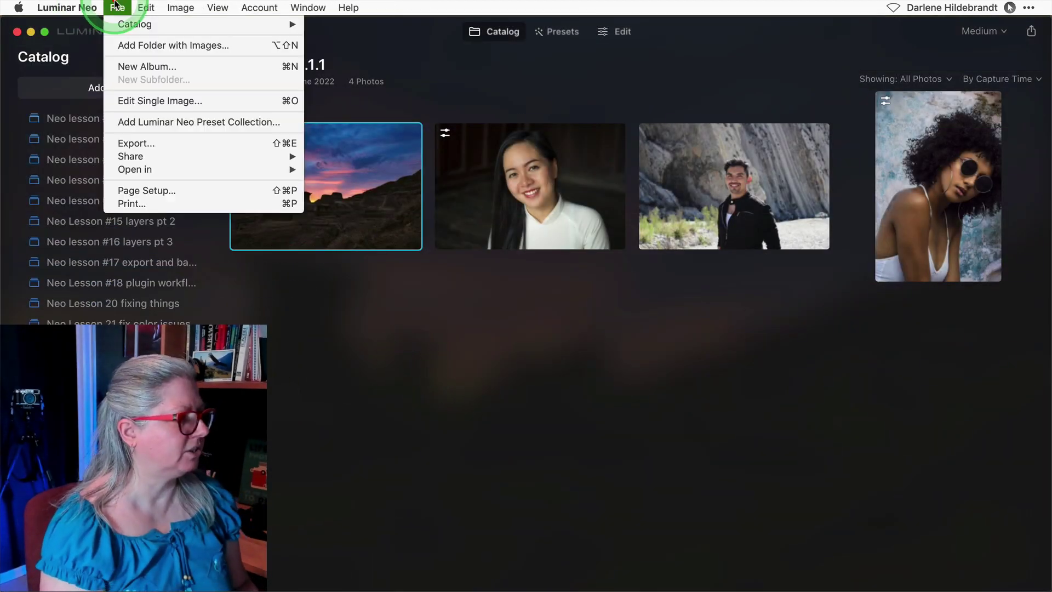
{"action": "mouse_move", "coordinate": [167, 31]}
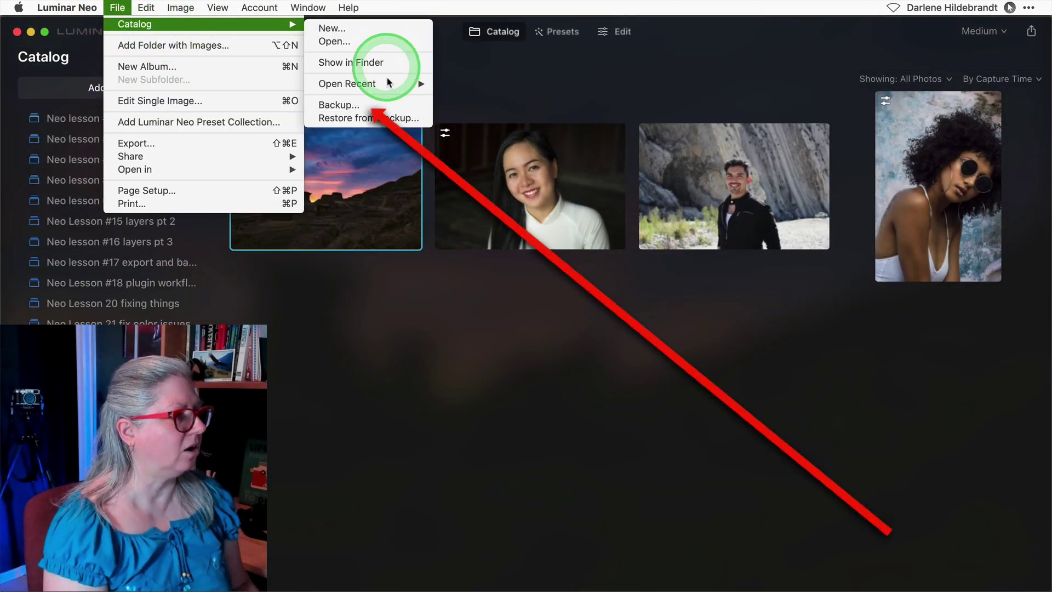
{"action": "left_click", "coordinate": [357, 102]}
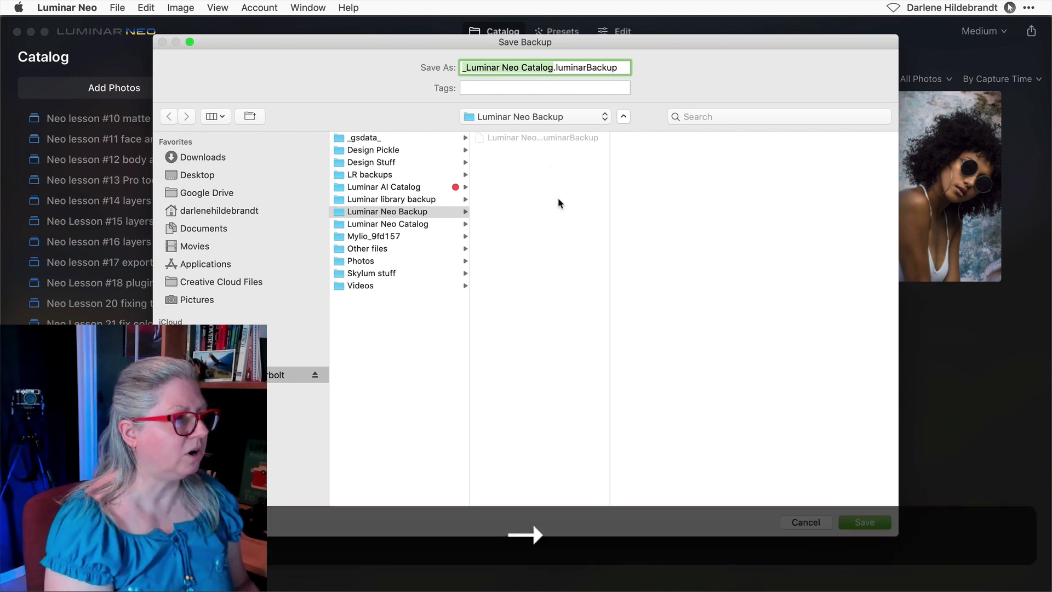
{"action": "type", "text": "July 12th"}
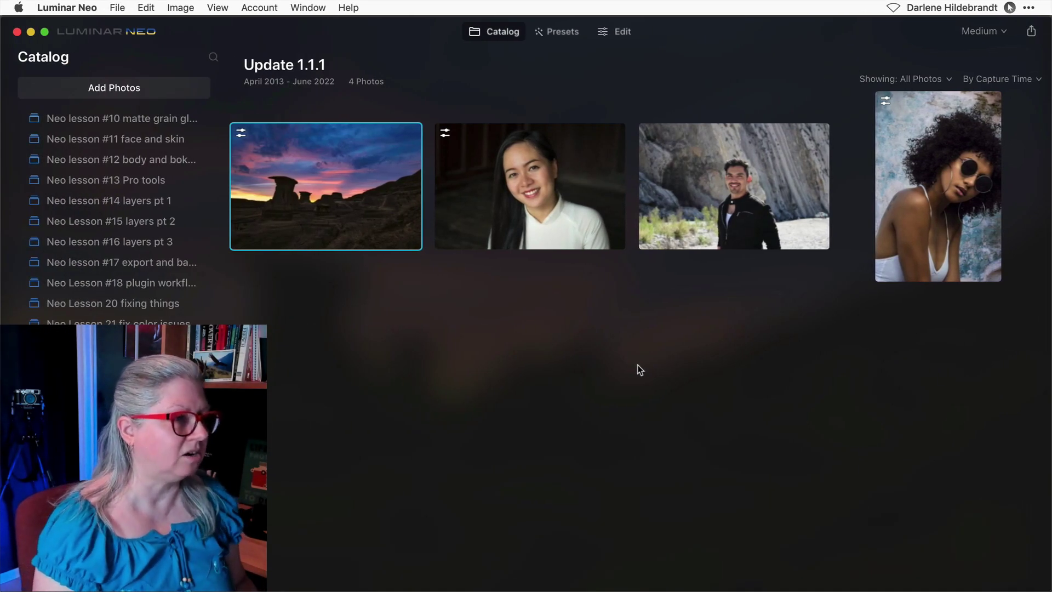
Step: Open the cliffside portrait of the man in the Edit workspace
{"action": "left_click", "coordinate": [649, 379]}
{"action": "double_click", "coordinate": [669, 210]}
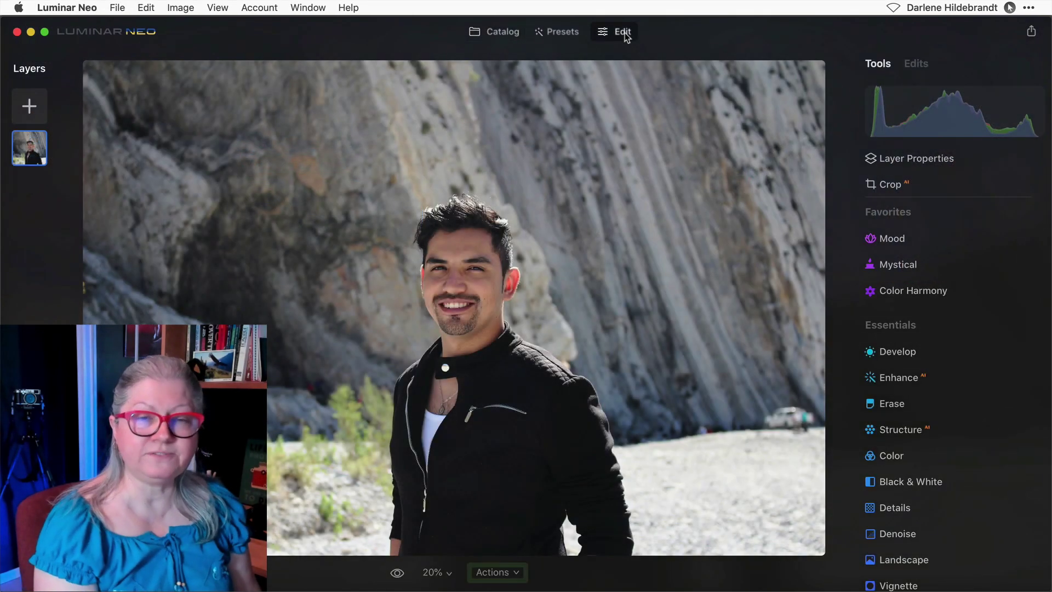
{"action": "left_click", "coordinate": [627, 35]}
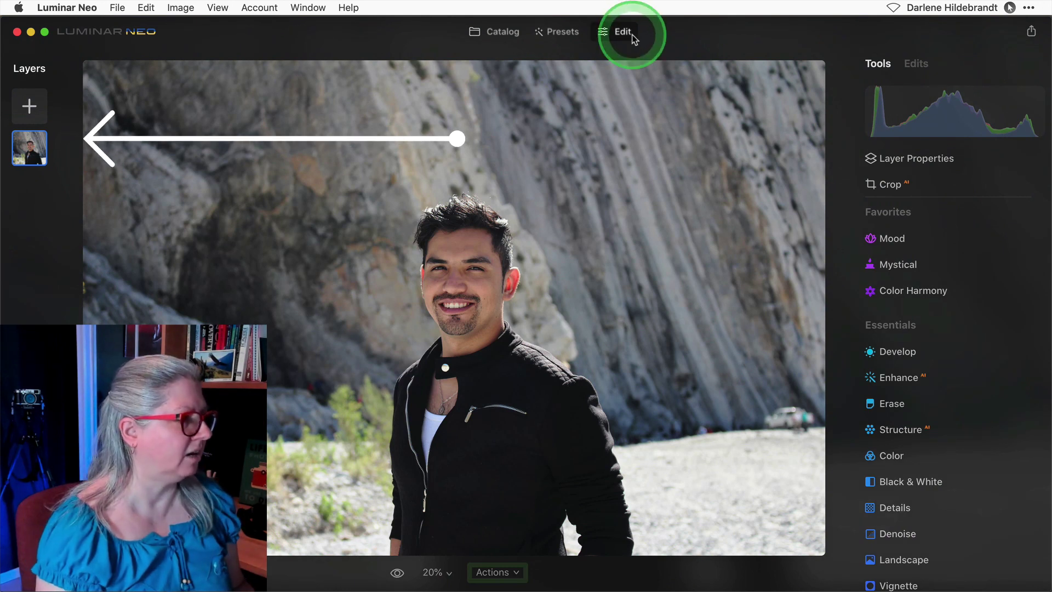
{"action": "left_click", "coordinate": [83, 164]}
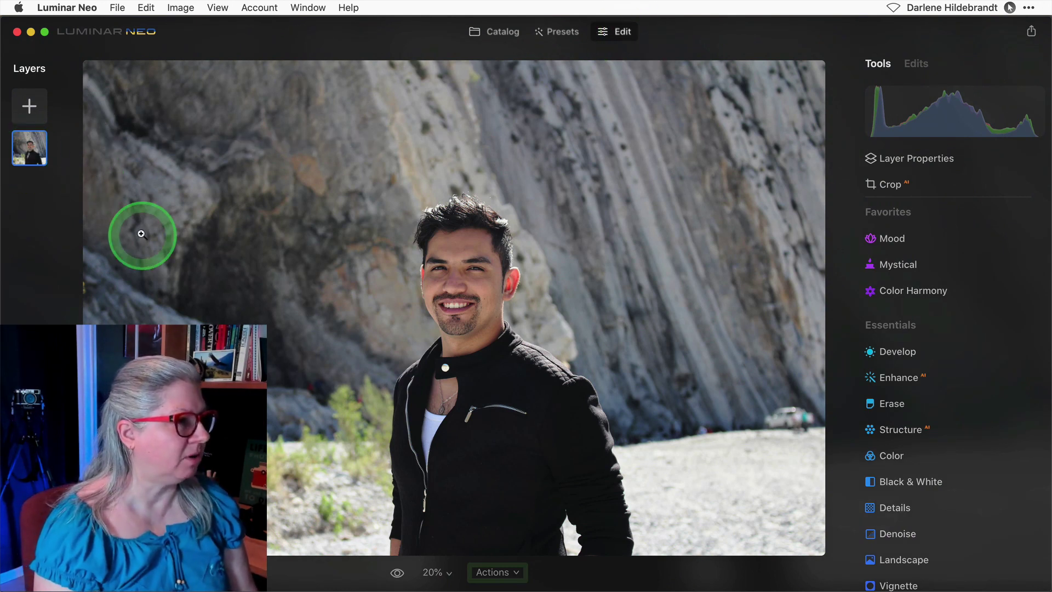
Step: Duplicate the portrait layer and remove the extra layers, leaving one copy above the original
{"action": "right_click", "coordinate": [37, 147]}
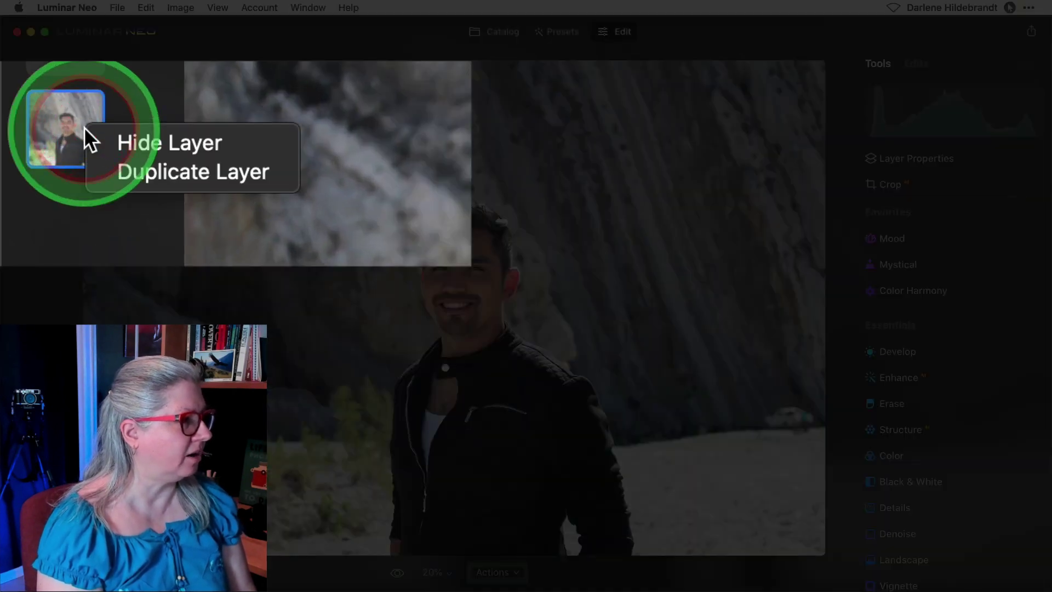
{"action": "left_click", "coordinate": [65, 162]}
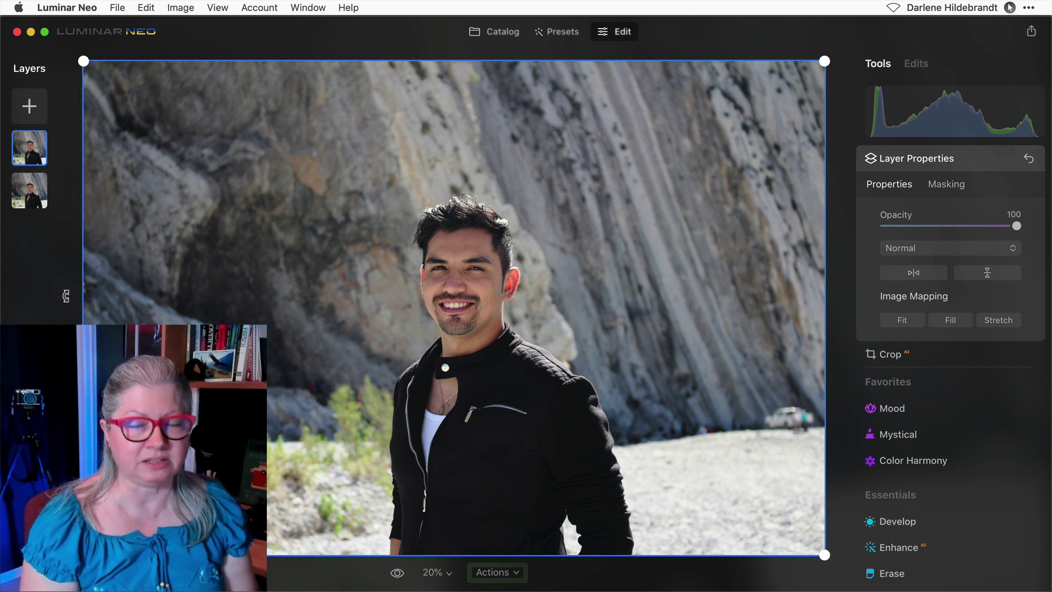
{"action": "right_click", "coordinate": [26, 143]}
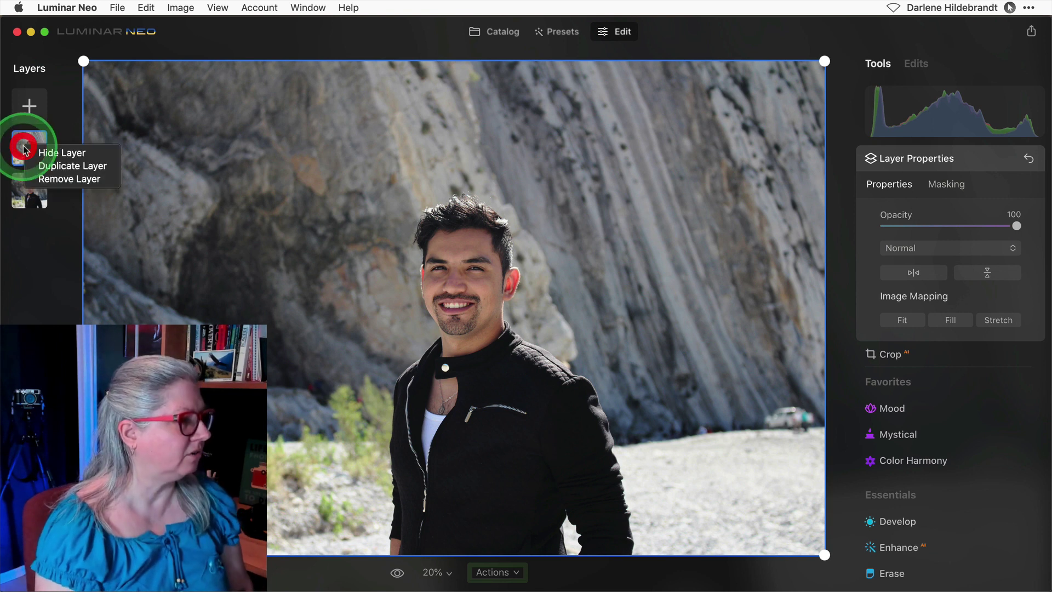
{"action": "left_click", "coordinate": [54, 179]}
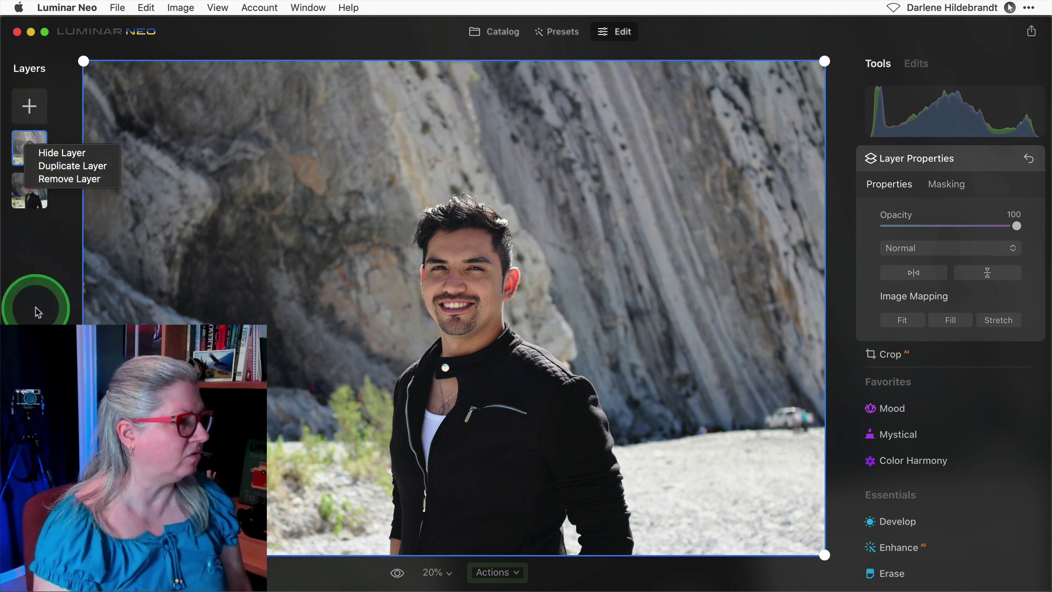
{"action": "left_click", "coordinate": [27, 156]}
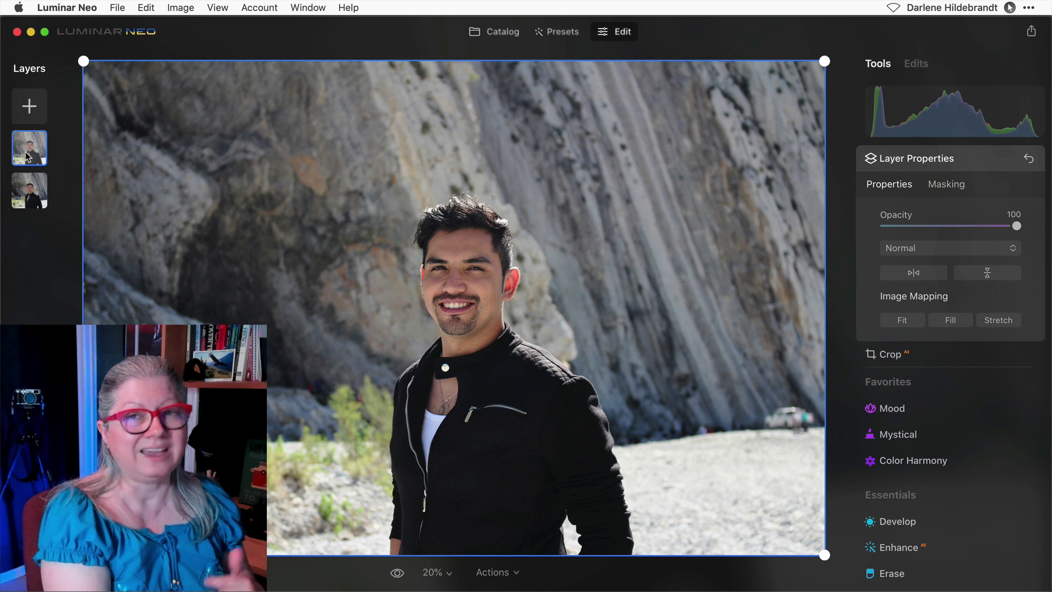
{"action": "key", "text": "BackSpace"}
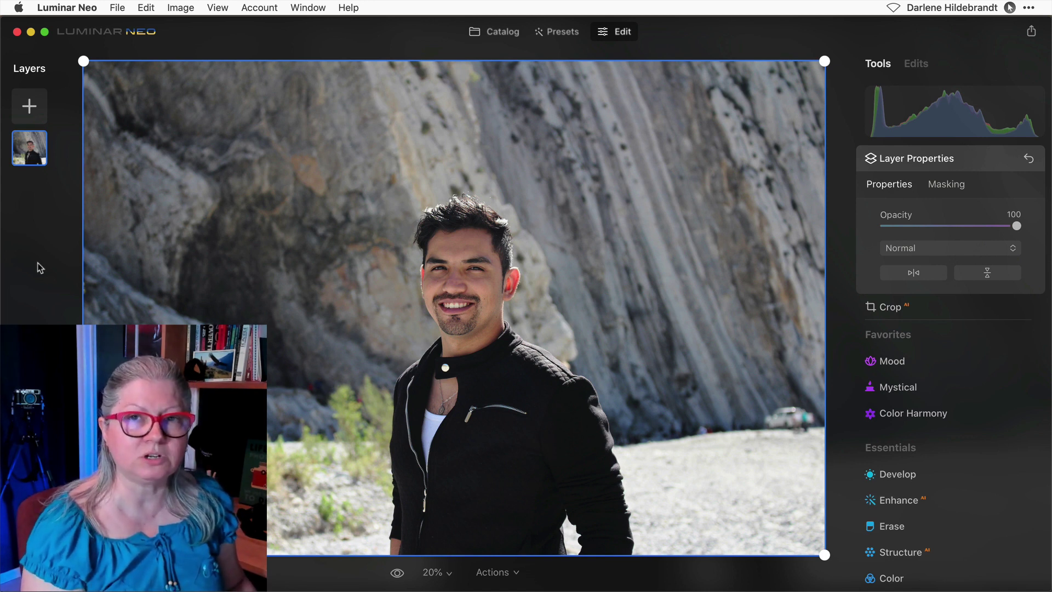
{"action": "left_click_drag", "start_coordinate": [40, 267], "coordinate": [36, 241]}
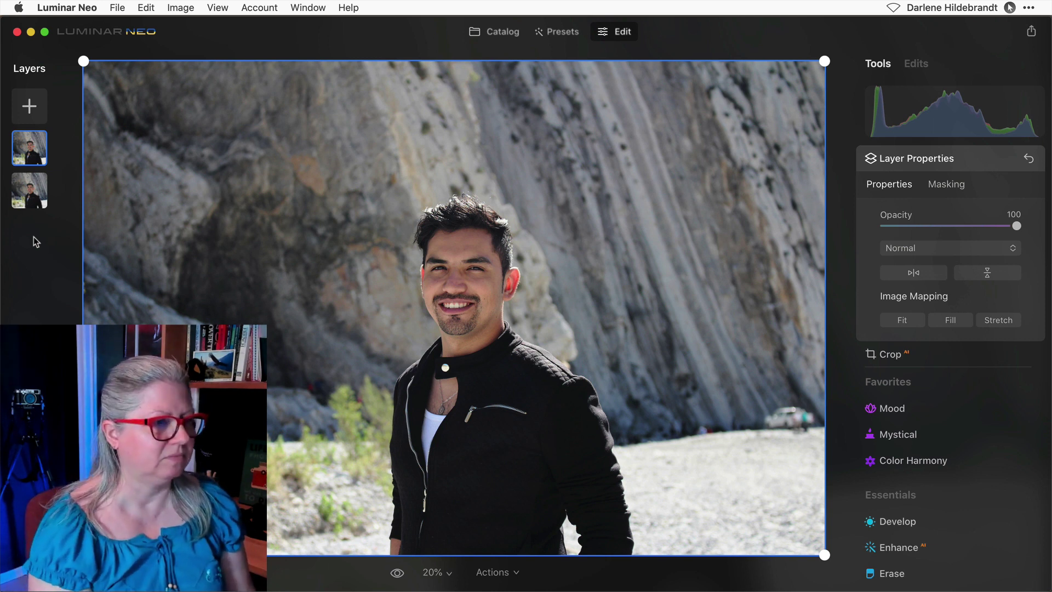
Step: Set the top layer's blend mode to Multiply and Develop Highlights to -100
{"action": "left_click", "coordinate": [905, 249]}
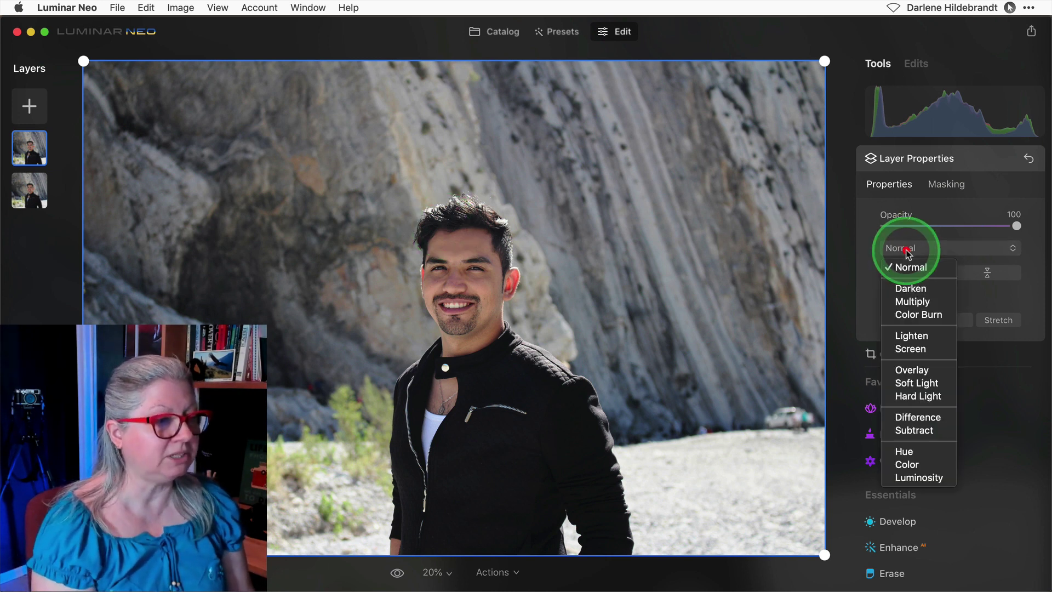
{"action": "left_click_drag", "start_coordinate": [906, 252], "coordinate": [923, 305]}
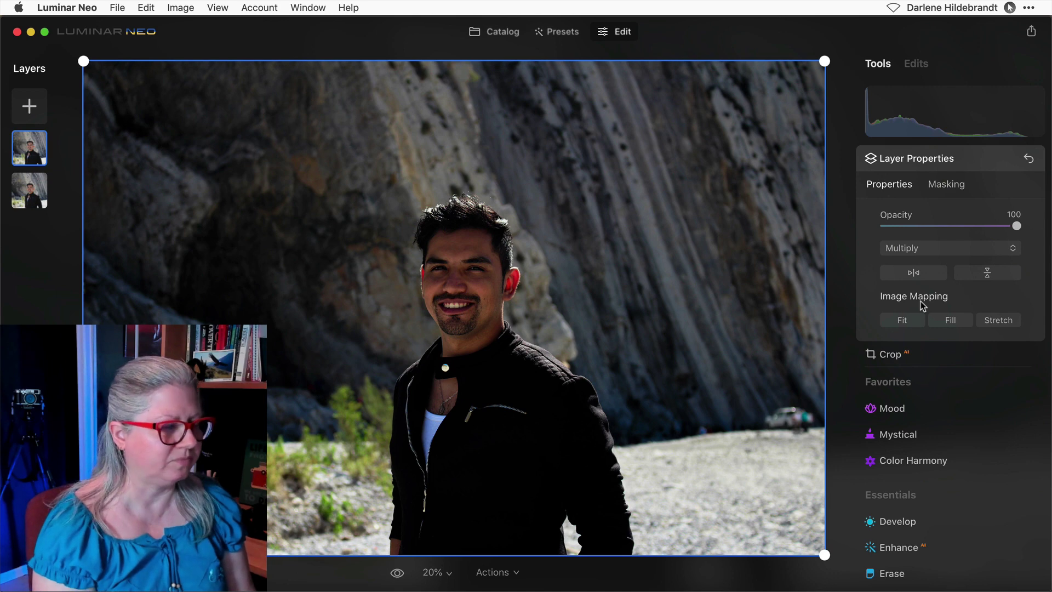
{"action": "scroll", "coordinate": [934, 437], "scroll_direction": "down", "scroll_amount": 3}
{"action": "left_click", "coordinate": [896, 450]}
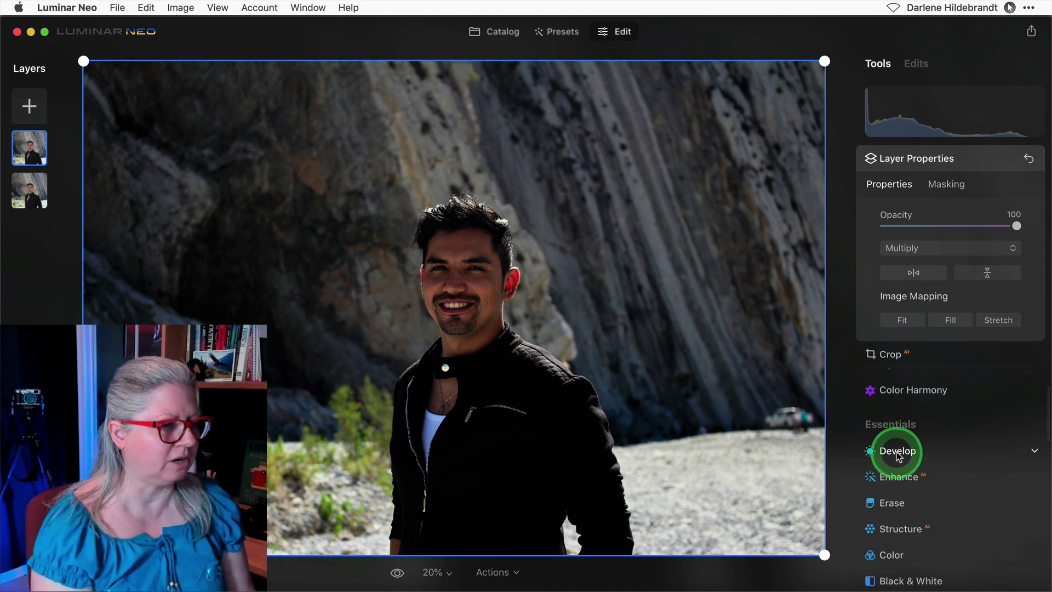
{"action": "left_click_drag", "start_coordinate": [950, 368], "coordinate": [836, 359]}
{"action": "scroll", "coordinate": [974, 215], "scroll_direction": "up", "scroll_amount": 2}
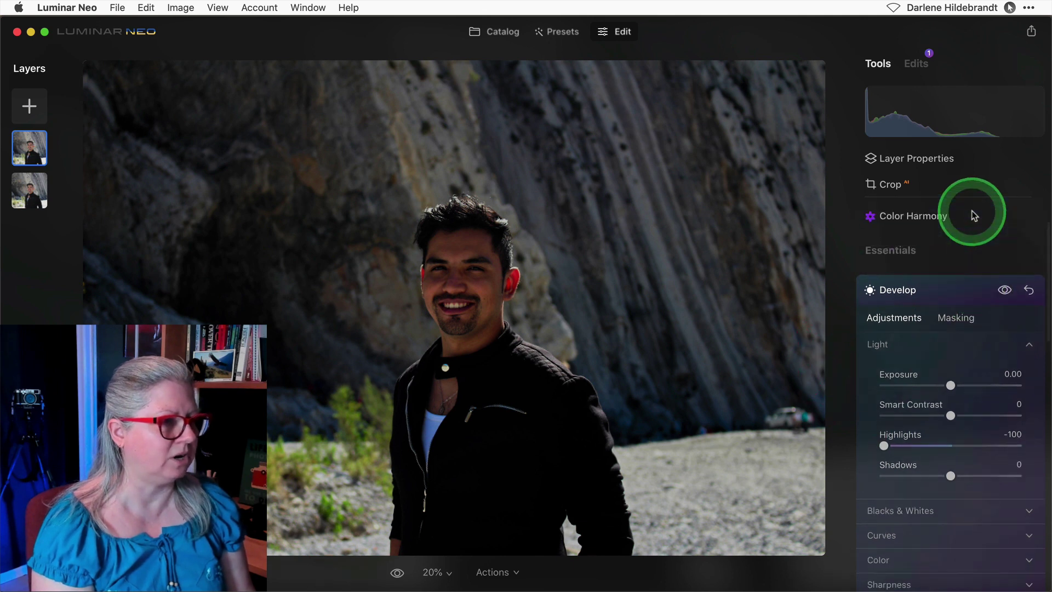
{"action": "scroll", "coordinate": [974, 215], "scroll_direction": "up", "scroll_amount": 2}
Step: Add a Mask AI mask to the top layer using the Human subject
{"action": "left_click", "coordinate": [922, 158]}
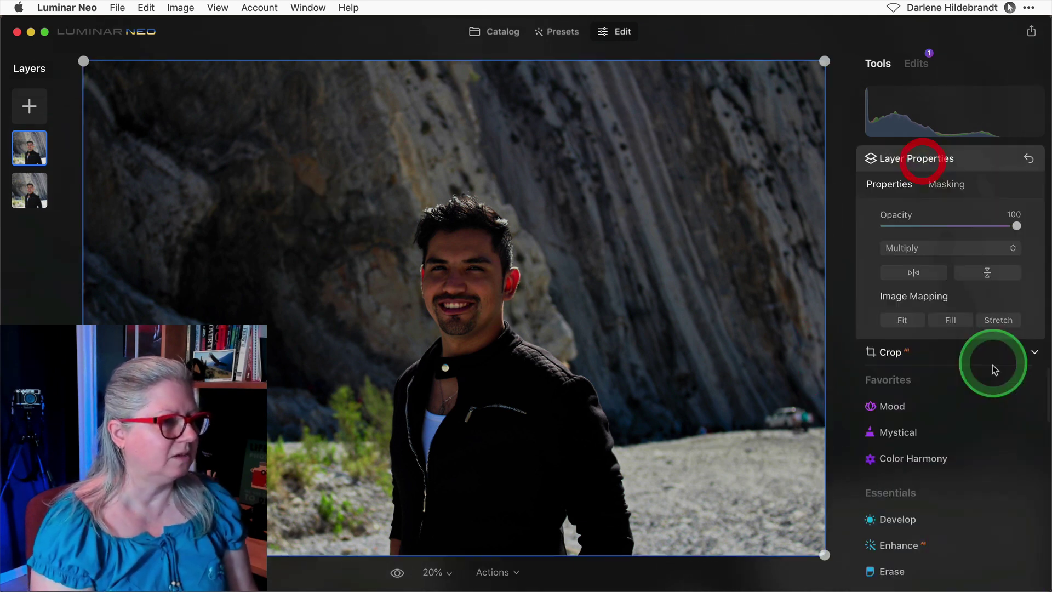
{"action": "left_click", "coordinate": [945, 186]}
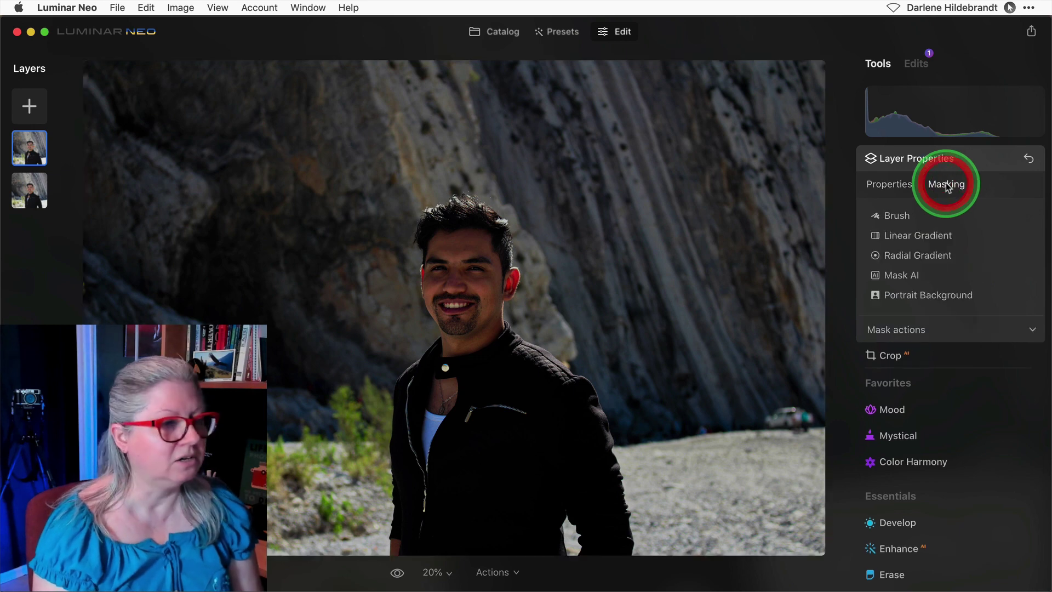
{"action": "left_click", "coordinate": [903, 276]}
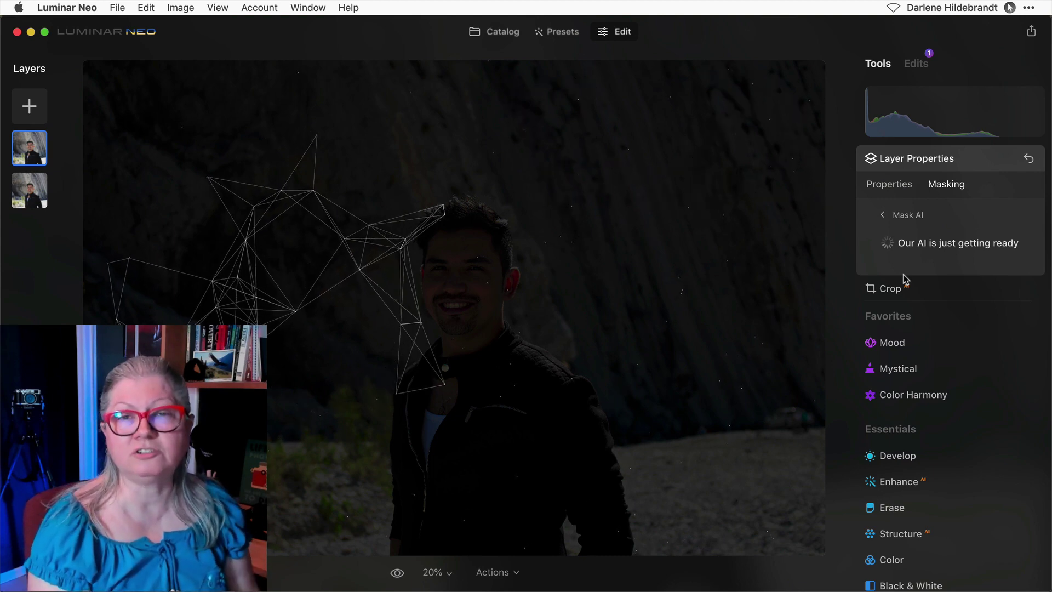
{"action": "left_click", "coordinate": [856, 259]}
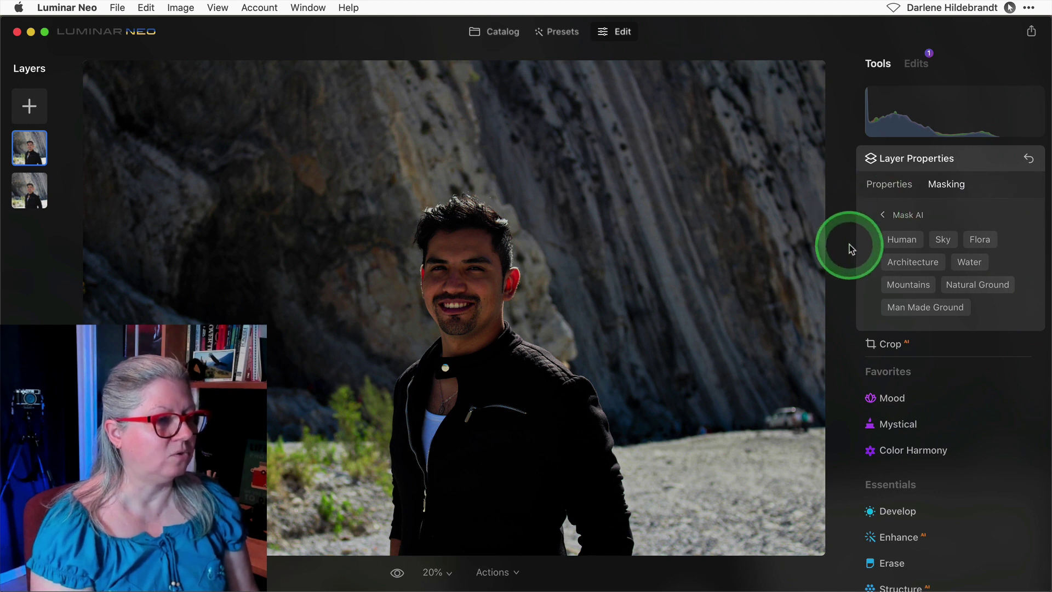
{"action": "left_click", "coordinate": [898, 239]}
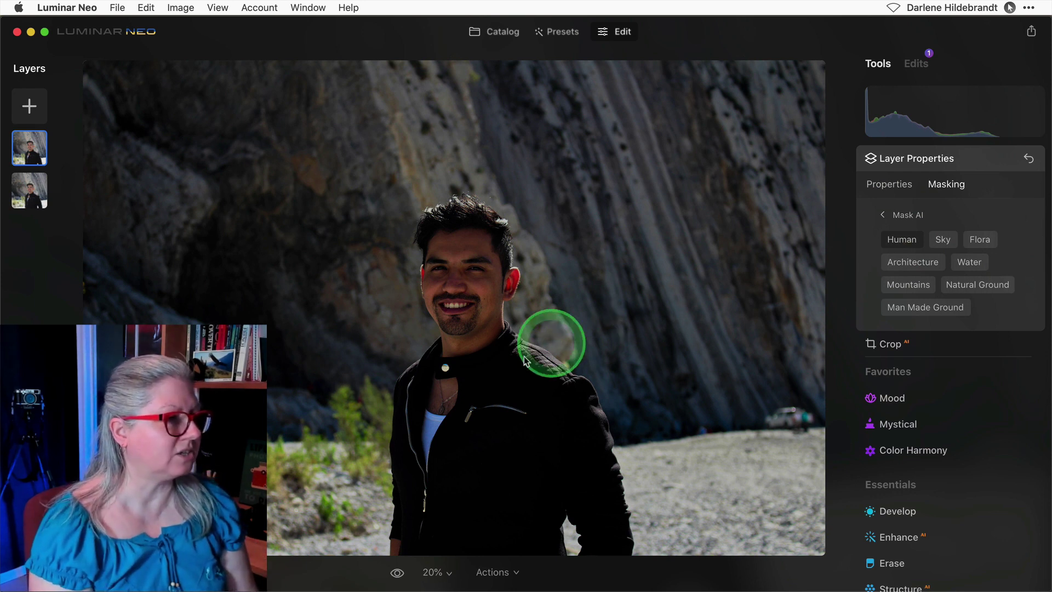
Step: Invert the Human mask onto the cliff background, preview the overlay, and test the layer opacity
{"action": "left_click", "coordinate": [882, 216]}
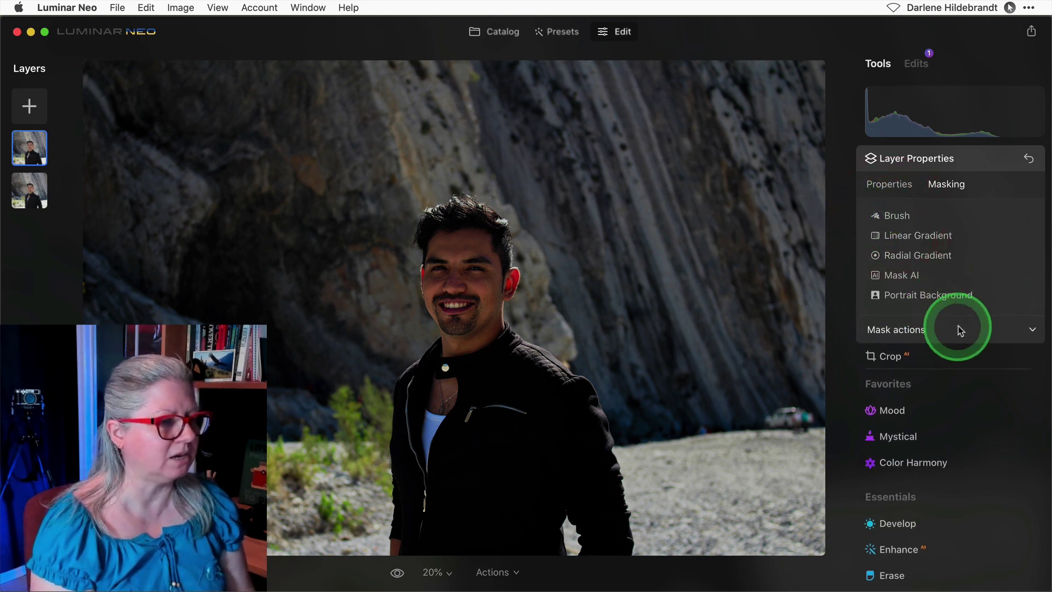
{"action": "left_click", "coordinate": [998, 329]}
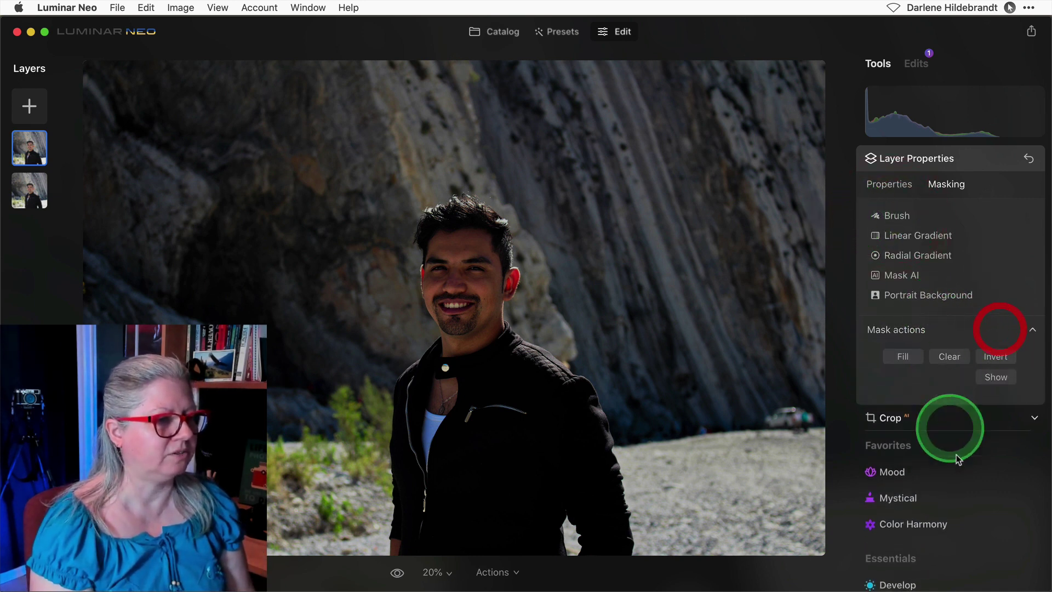
{"action": "left_click", "coordinate": [991, 357]}
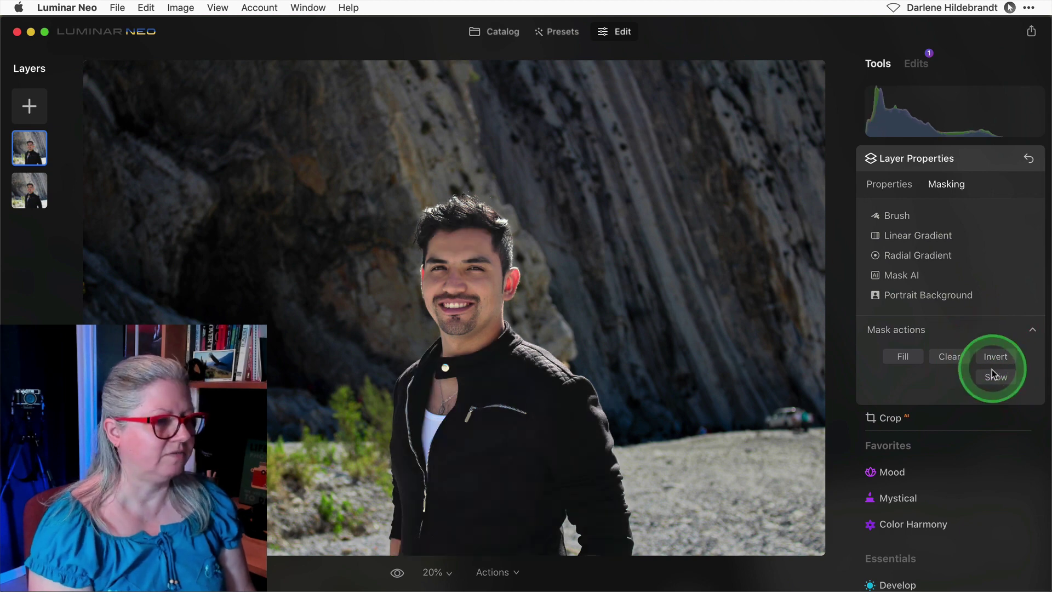
{"action": "left_click", "coordinate": [996, 377]}
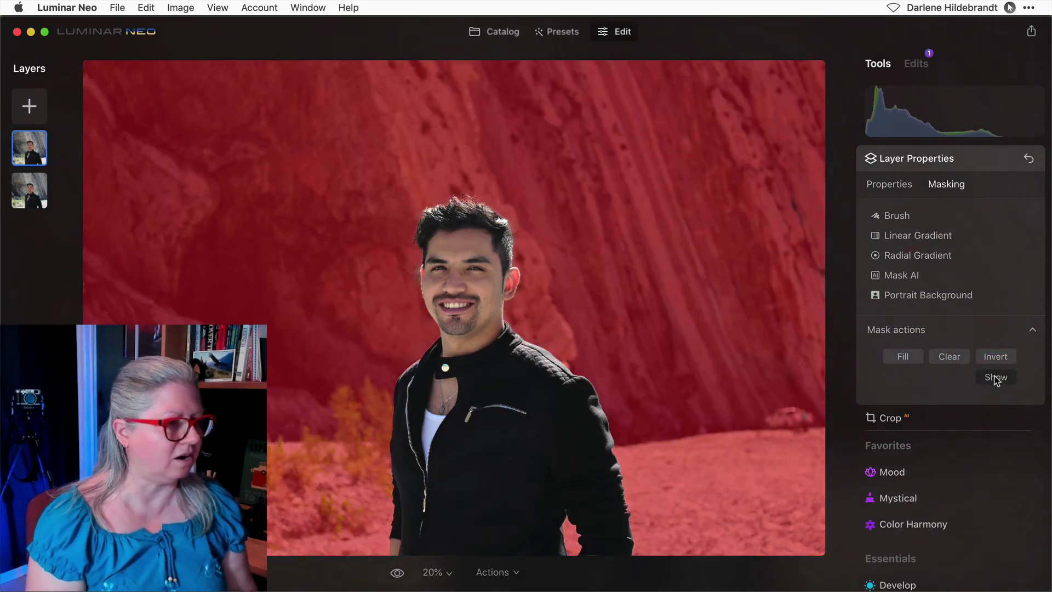
{"action": "left_click", "coordinate": [996, 378]}
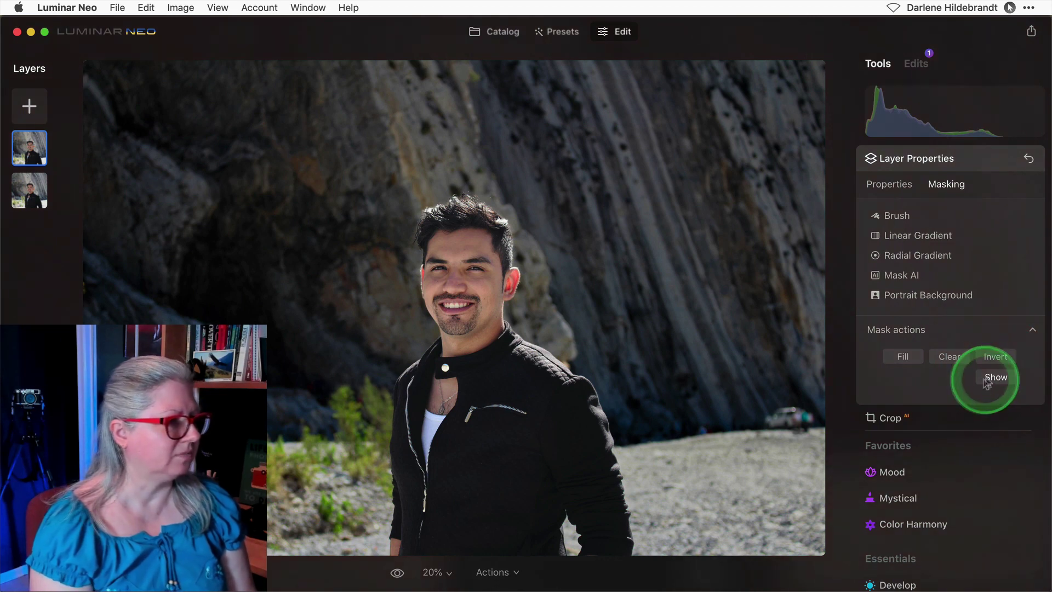
{"action": "left_click", "coordinate": [889, 184]}
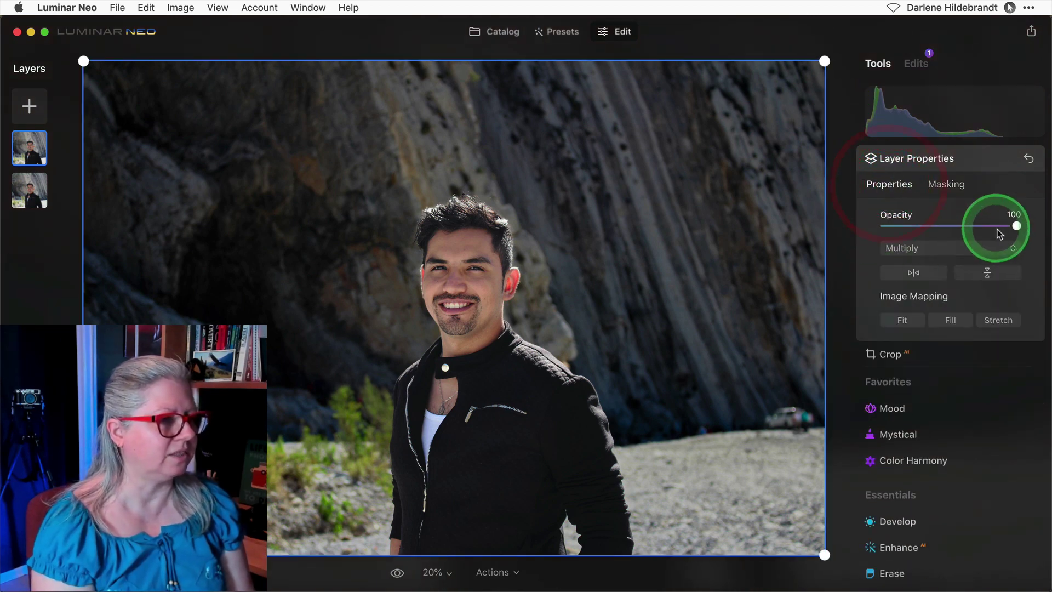
{"action": "left_click_drag", "start_coordinate": [1013, 227], "coordinate": [986, 237]}
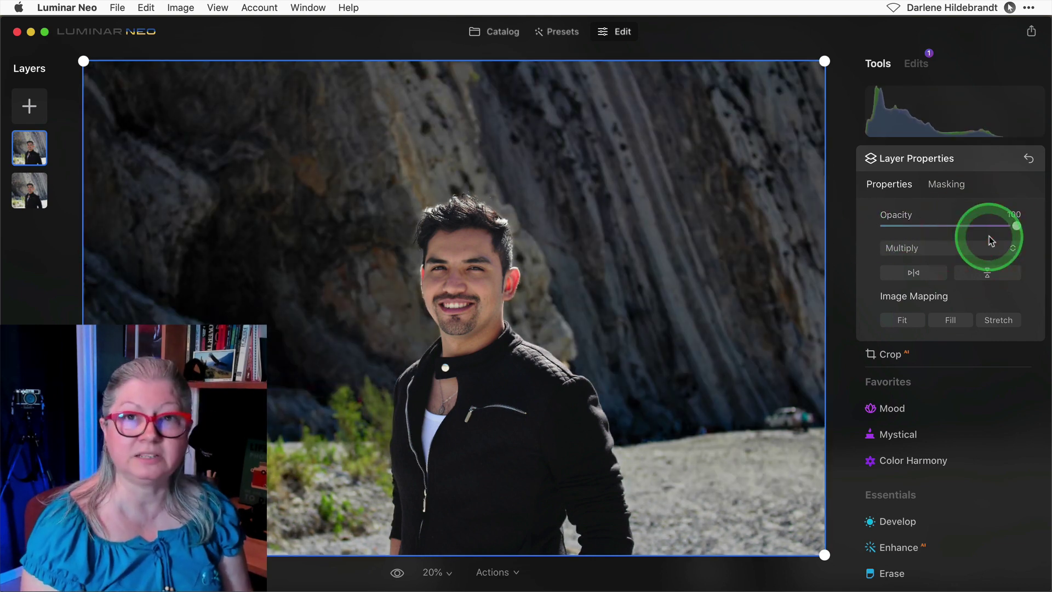
Step: Duplicate the masked Multiply layer with D to add a third darkening layer
{"action": "left_click", "coordinate": [986, 160]}
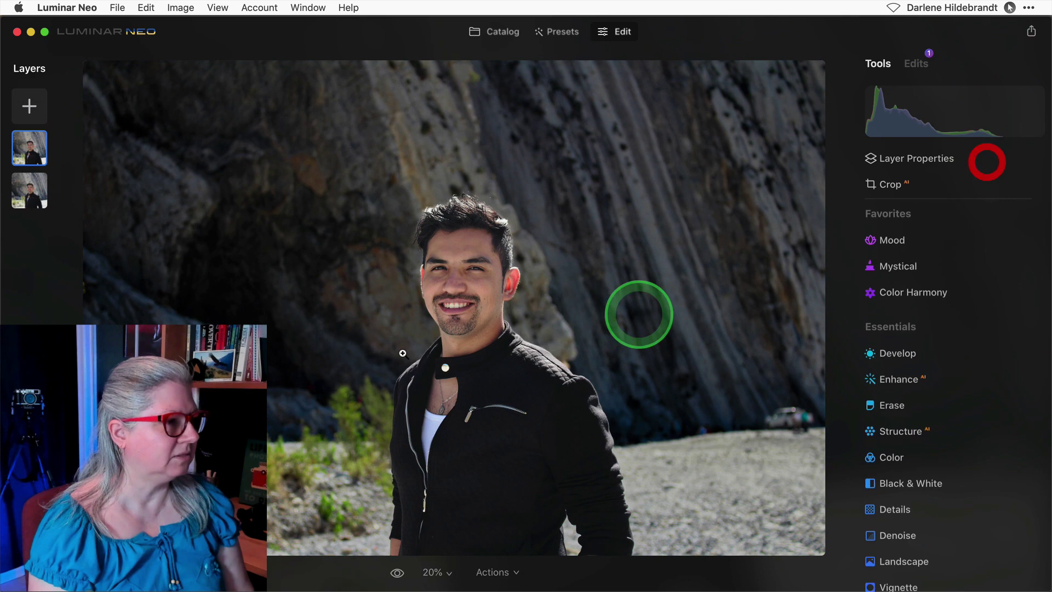
{"action": "left_click", "coordinate": [27, 251]}
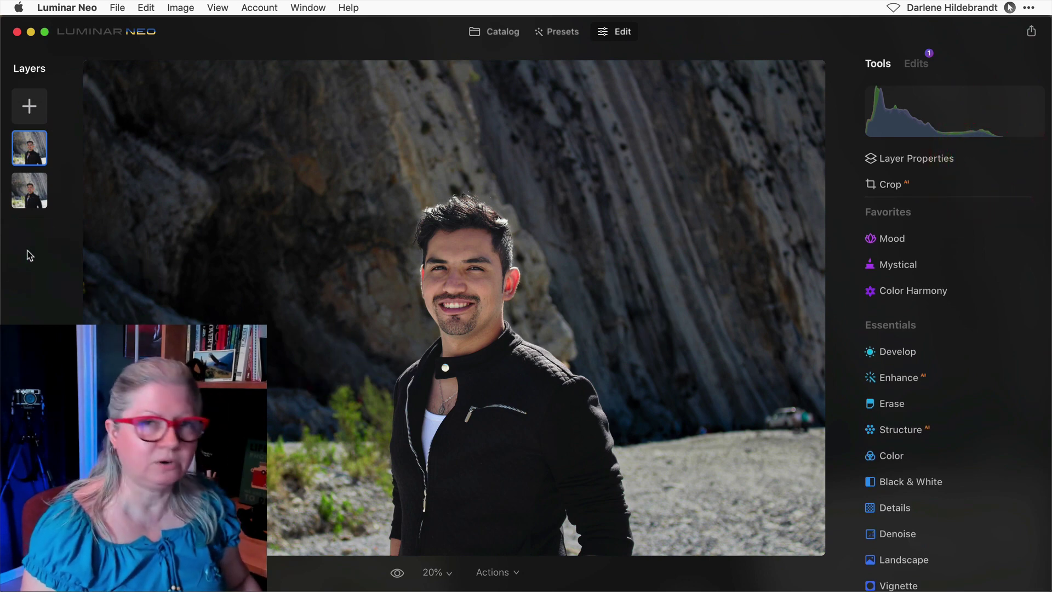
{"action": "key", "text": "d"}
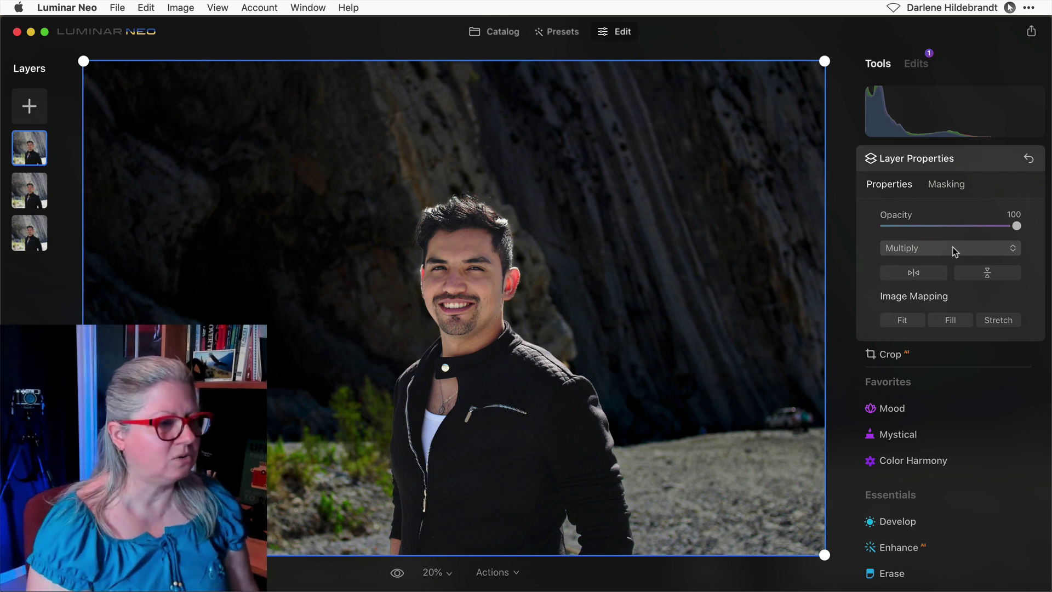
Step: Choose the Brush mask for the top layer and toggle between Paint and Erase, ending with X
{"action": "left_click", "coordinate": [946, 184]}
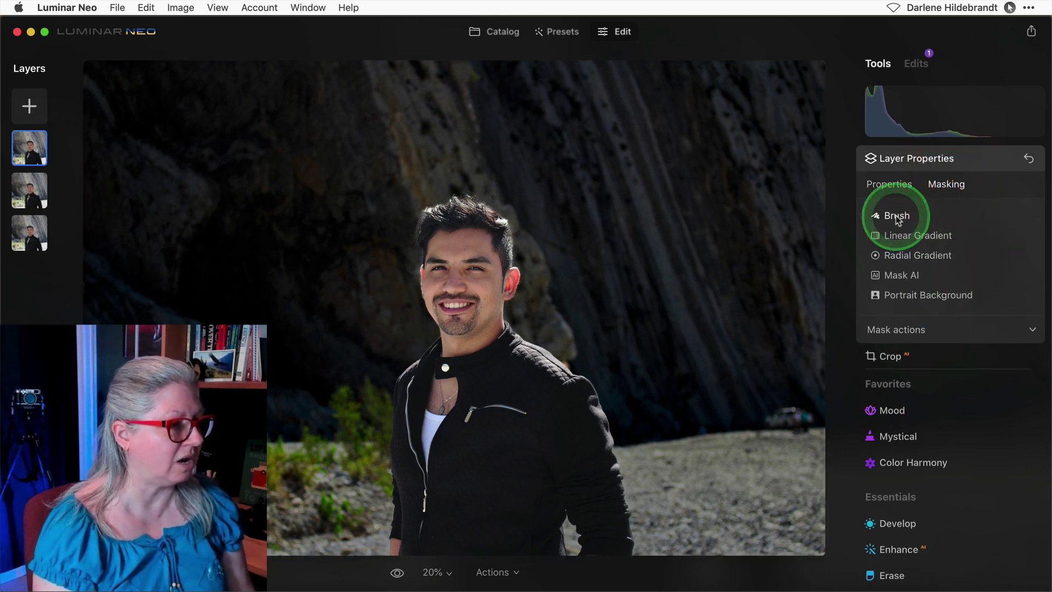
{"action": "left_click", "coordinate": [896, 217]}
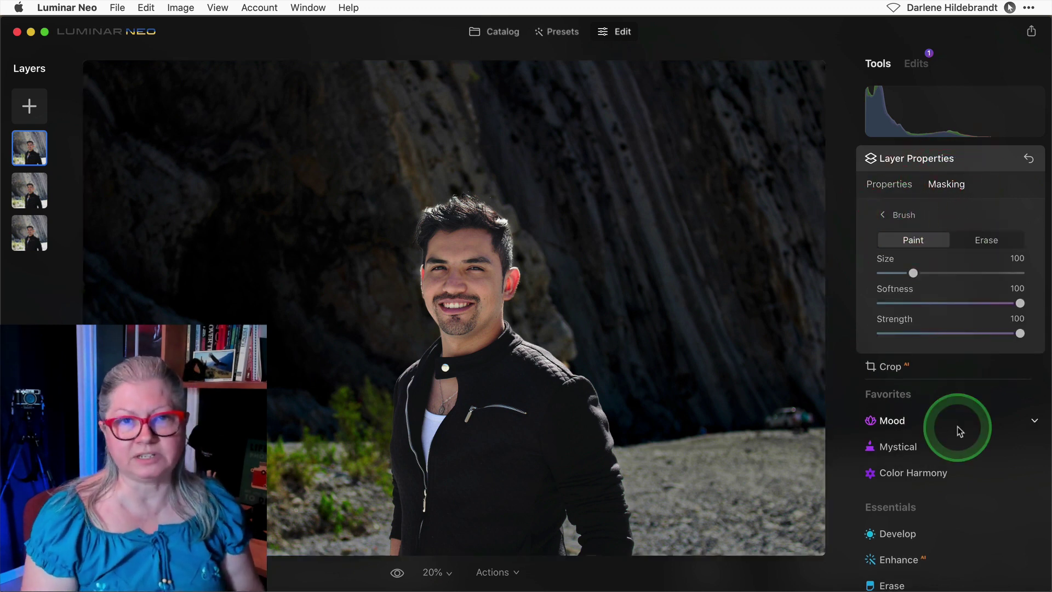
{"action": "left_click", "coordinate": [984, 241]}
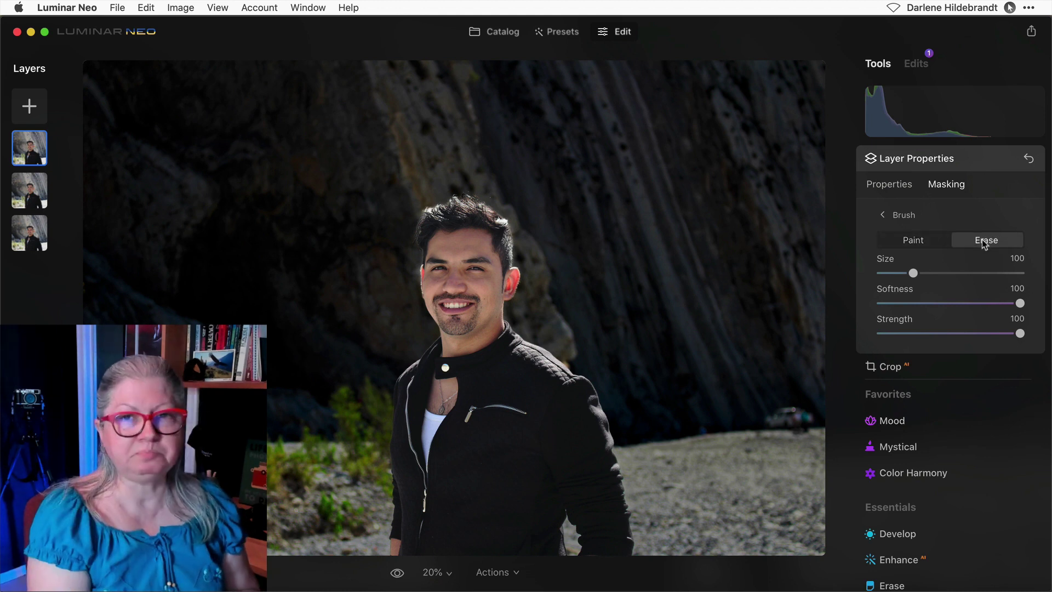
{"action": "left_click", "coordinate": [984, 241]}
{"action": "left_click", "coordinate": [898, 237]}
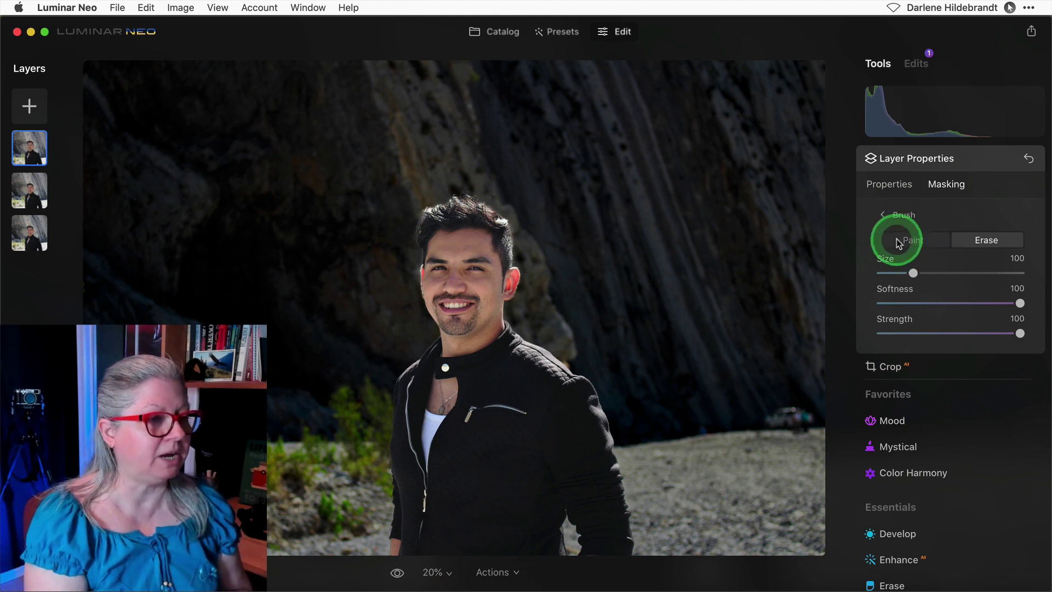
{"action": "left_click", "coordinate": [988, 241]}
{"action": "left_click", "coordinate": [987, 241]}
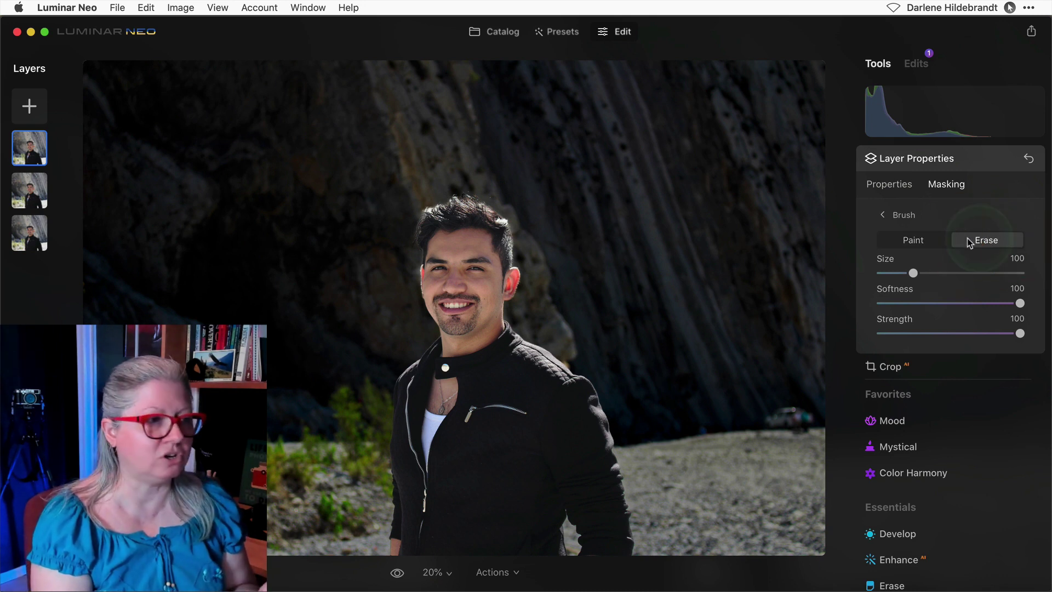
{"action": "left_click", "coordinate": [914, 239]}
{"action": "left_click", "coordinate": [981, 241]}
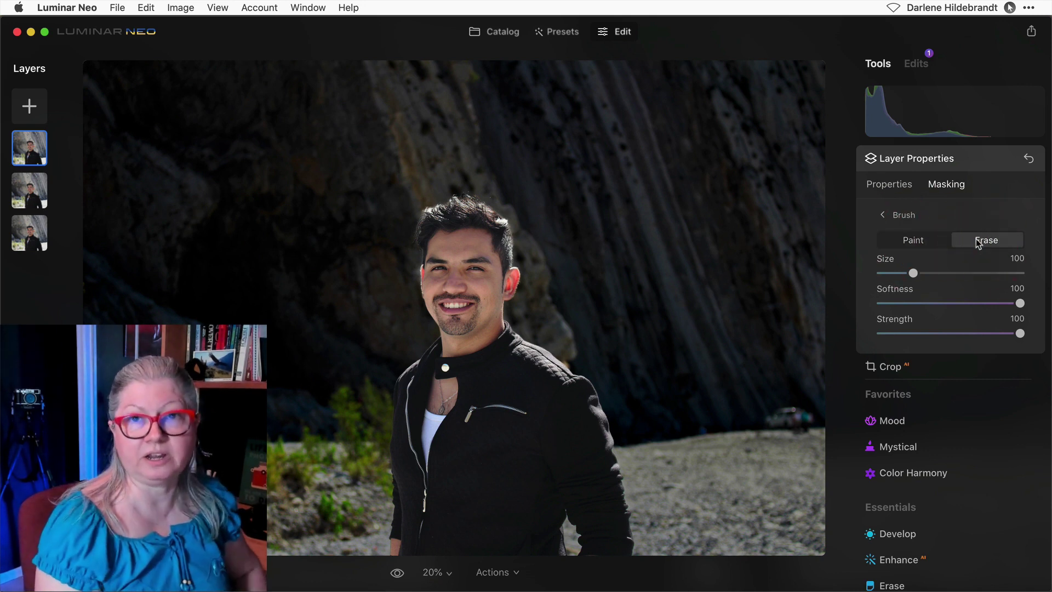
{"action": "left_click", "coordinate": [979, 241]}
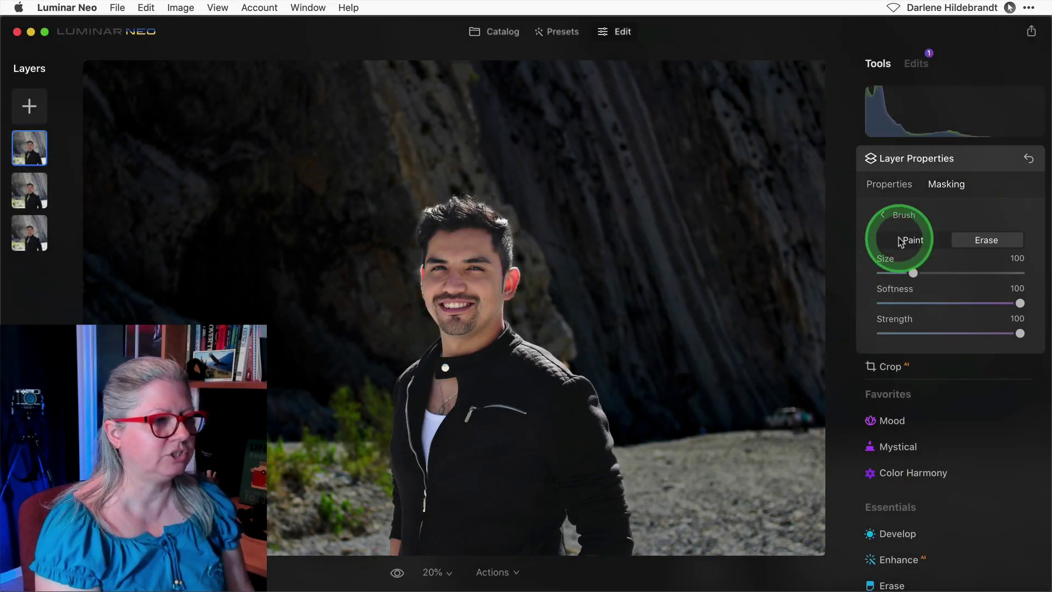
{"action": "left_click", "coordinate": [898, 240]}
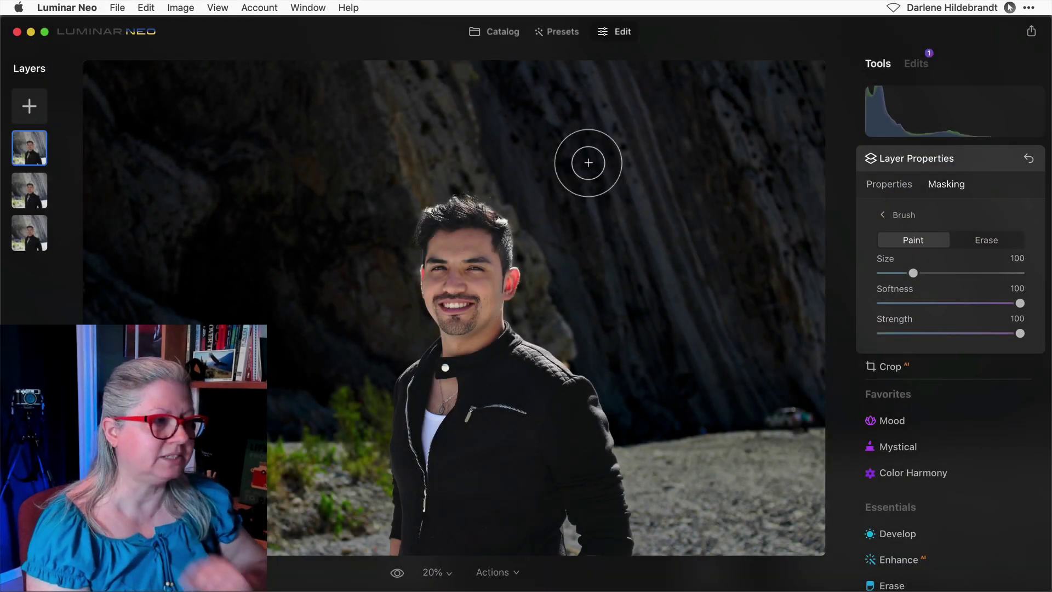
{"action": "key", "text": "x"}
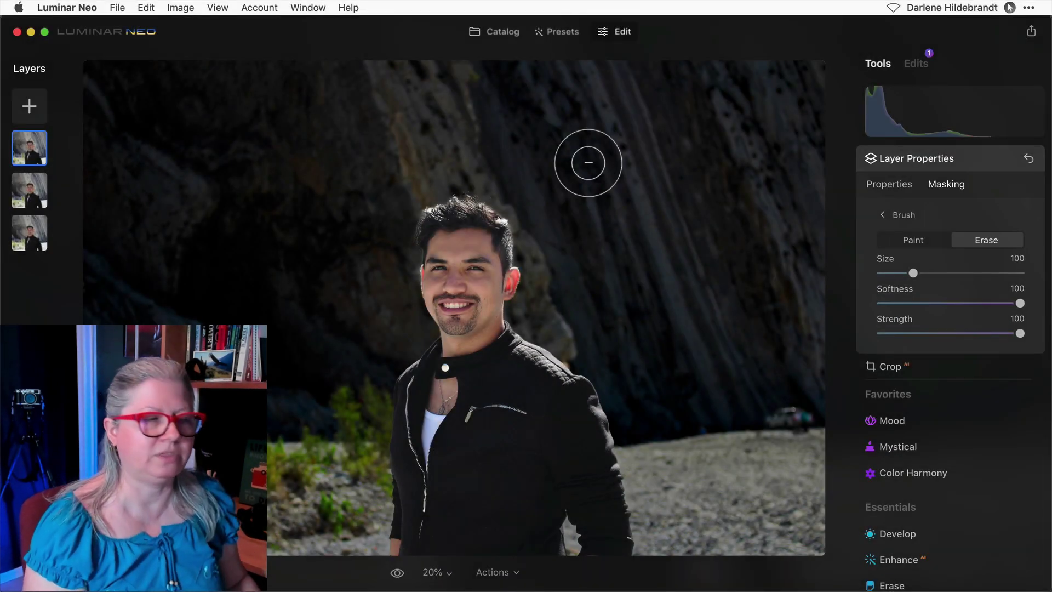
Step: Paint the darkening mask over the rock background, then lightly over the hair at strength 22
{"action": "key", "text": "x"}
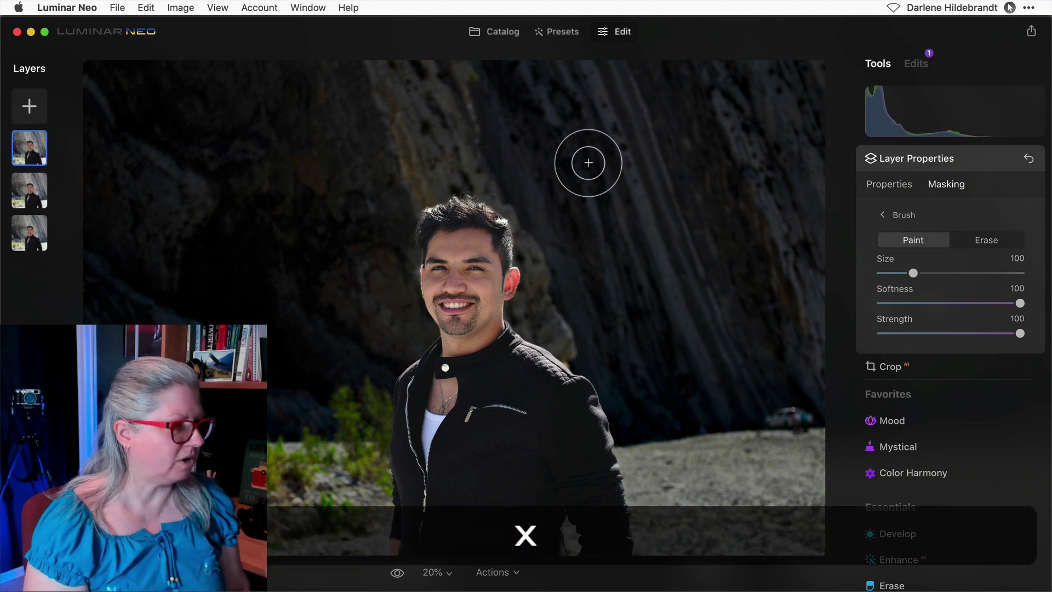
{"action": "left_click_drag", "start_coordinate": [1018, 332], "coordinate": [924, 333]}
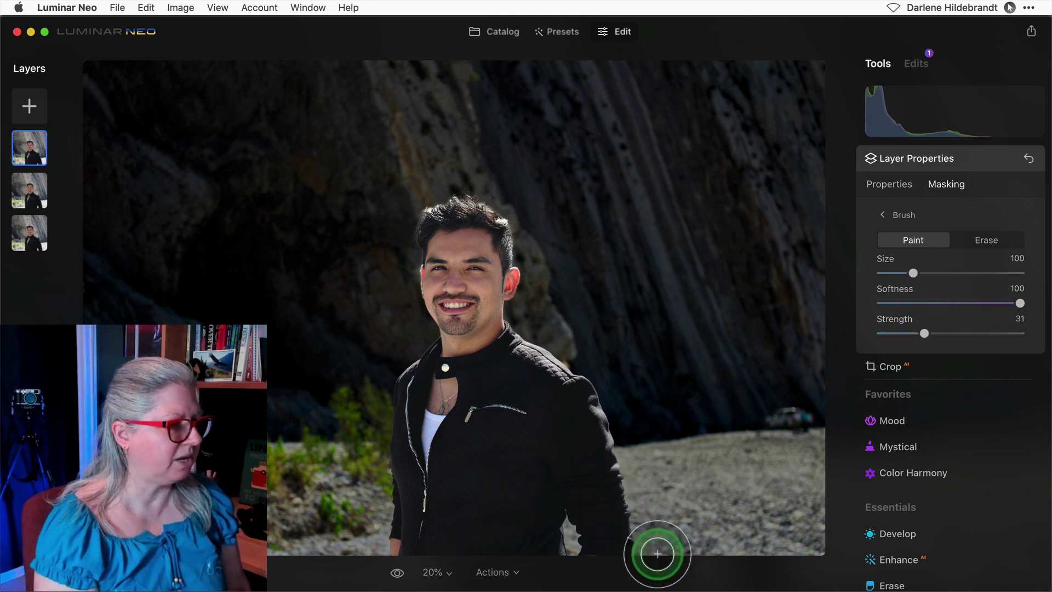
{"action": "mouse_move", "coordinate": [498, 546]}
{"action": "left_mouse_down"}
{"action": "mouse_move", "coordinate": [381, 522]}
{"action": "mouse_move", "coordinate": [402, 370]}
{"action": "mouse_move", "coordinate": [399, 464]}
{"action": "mouse_move", "coordinate": [543, 534]}
{"action": "mouse_move", "coordinate": [525, 496]}
{"action": "mouse_move", "coordinate": [506, 498]}
{"action": "mouse_move", "coordinate": [650, 432]}
{"action": "mouse_move", "coordinate": [554, 338]}
{"action": "mouse_move", "coordinate": [647, 441]}
{"action": "mouse_move", "coordinate": [753, 491]}
{"action": "mouse_move", "coordinate": [802, 492]}
{"action": "left_mouse_up"}
{"action": "mouse_move", "coordinate": [557, 453]}
{"action": "left_mouse_down"}
{"action": "mouse_move", "coordinate": [493, 477]}
{"action": "mouse_move", "coordinate": [435, 482]}
{"action": "mouse_move", "coordinate": [482, 411]}
{"action": "mouse_move", "coordinate": [456, 418]}
{"action": "mouse_move", "coordinate": [406, 466]}
{"action": "mouse_move", "coordinate": [374, 406]}
{"action": "mouse_move", "coordinate": [353, 236]}
{"action": "left_mouse_up"}
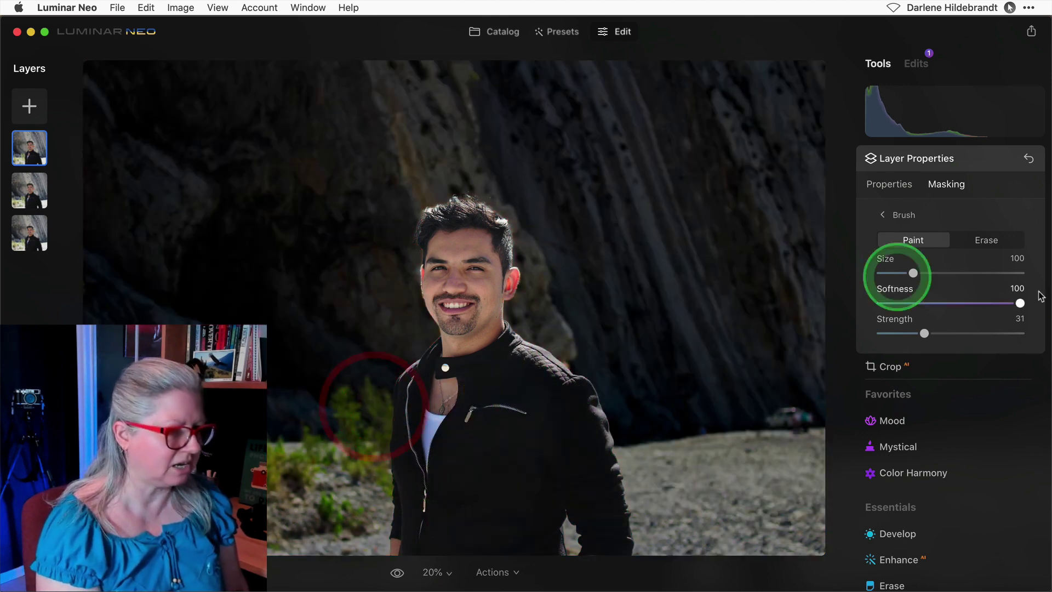
{"action": "left_click_drag", "start_coordinate": [934, 339], "coordinate": [912, 333]}
{"action": "mouse_move", "coordinate": [610, 343]}
{"action": "left_mouse_down"}
{"action": "mouse_move", "coordinate": [564, 352]}
{"action": "mouse_move", "coordinate": [519, 305]}
{"action": "mouse_move", "coordinate": [515, 232]}
{"action": "mouse_move", "coordinate": [472, 182]}
{"action": "mouse_move", "coordinate": [420, 202]}
{"action": "mouse_move", "coordinate": [401, 277]}
{"action": "mouse_move", "coordinate": [446, 297]}
{"action": "mouse_move", "coordinate": [438, 302]}
{"action": "left_mouse_up"}
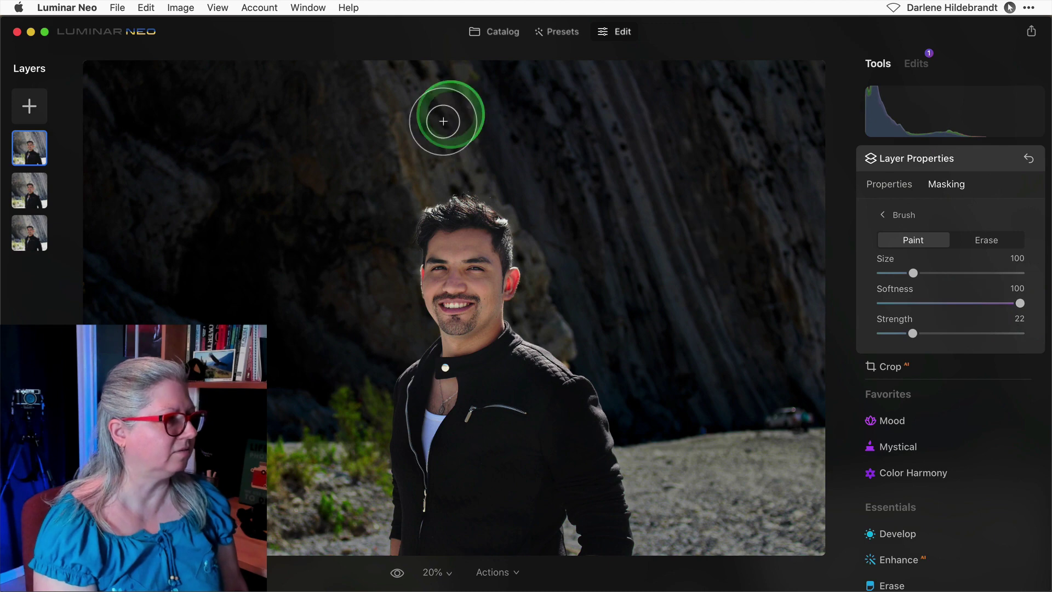
{"action": "mouse_move", "coordinate": [482, 186]}
{"action": "left_mouse_down"}
{"action": "mouse_move", "coordinate": [519, 233]}
{"action": "mouse_move", "coordinate": [730, 216]}
{"action": "left_mouse_up"}
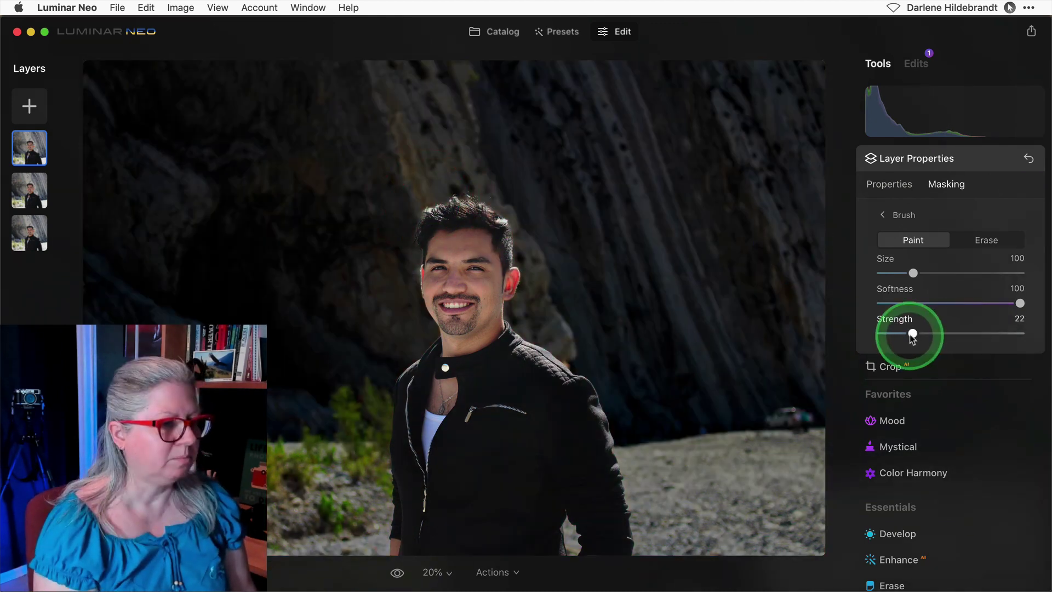
Step: At strength 100, paint the left background, then erase the mask from the man's face
{"action": "left_click_drag", "start_coordinate": [912, 333], "coordinate": [1036, 328]}
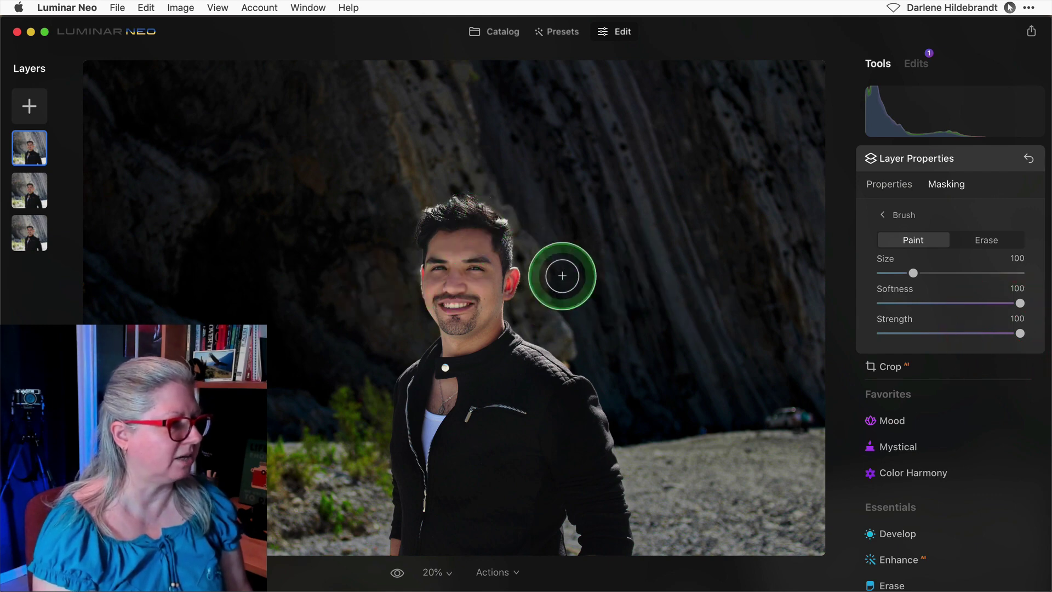
{"action": "left_click_drag", "start_coordinate": [342, 277], "coordinate": [339, 276]}
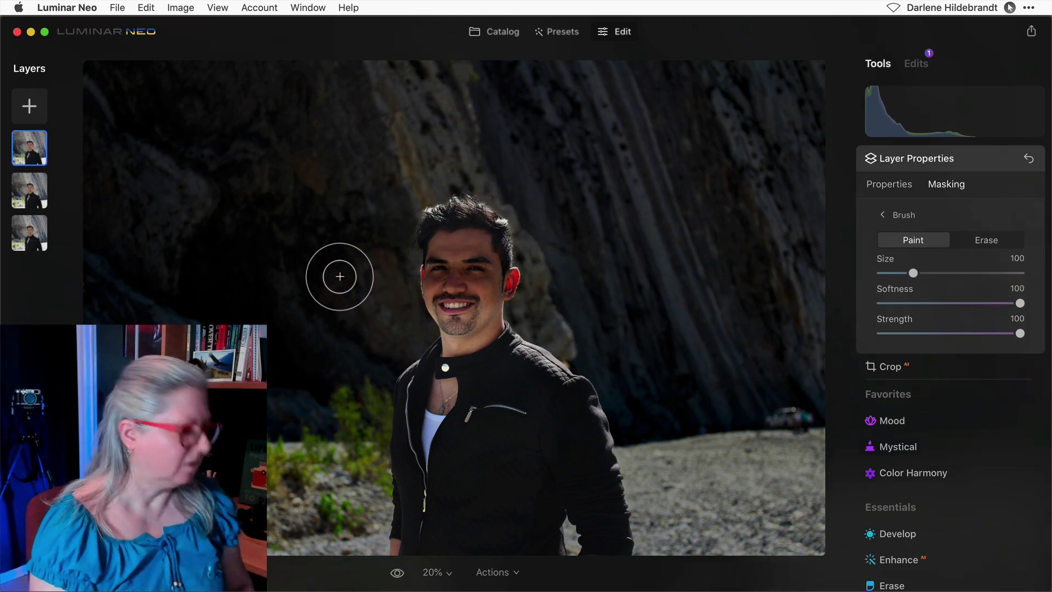
{"action": "key", "text": "x"}
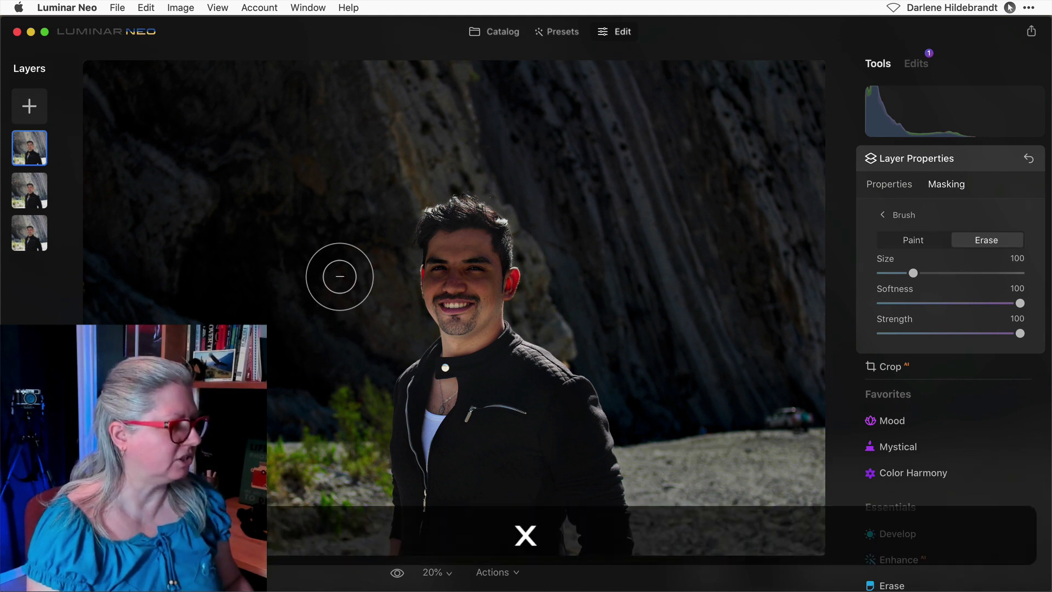
{"action": "mouse_move", "coordinate": [339, 277]}
{"action": "left_mouse_down"}
{"action": "mouse_move", "coordinate": [471, 331]}
{"action": "mouse_move", "coordinate": [493, 301]}
{"action": "mouse_move", "coordinate": [480, 271]}
{"action": "mouse_move", "coordinate": [455, 257]}
{"action": "mouse_move", "coordinate": [472, 288]}
{"action": "mouse_move", "coordinate": [489, 263]}
{"action": "mouse_move", "coordinate": [490, 280]}
{"action": "mouse_move", "coordinate": [494, 271]}
{"action": "mouse_move", "coordinate": [459, 288]}
{"action": "mouse_move", "coordinate": [449, 280]}
{"action": "mouse_move", "coordinate": [460, 252]}
{"action": "mouse_move", "coordinate": [482, 274]}
{"action": "left_mouse_up"}
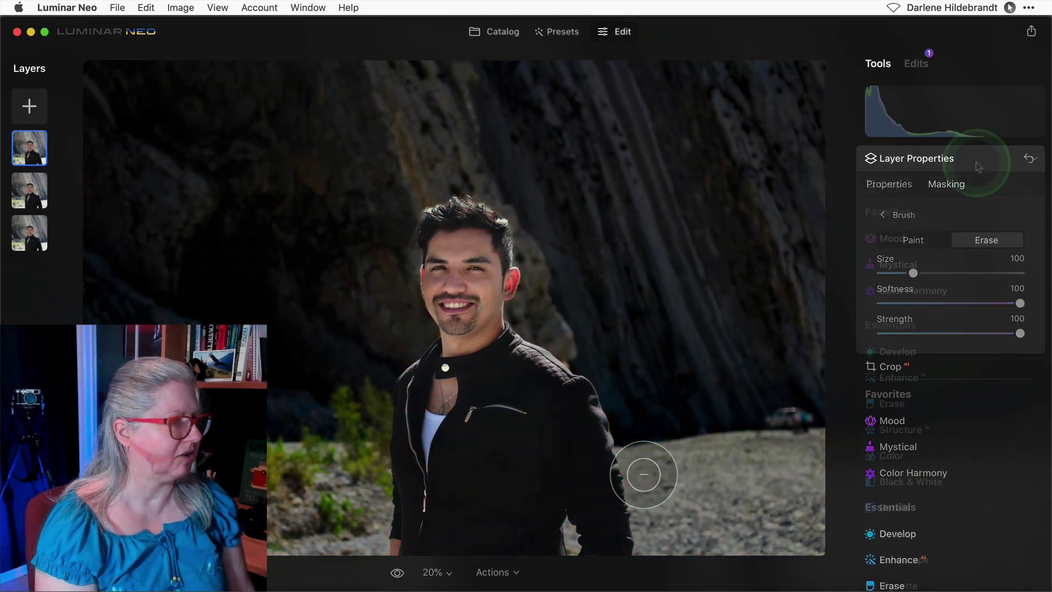
Step: Collapse Layer Properties and compare the darkened-background portrait with the original using \
{"action": "left_click", "coordinate": [977, 164]}
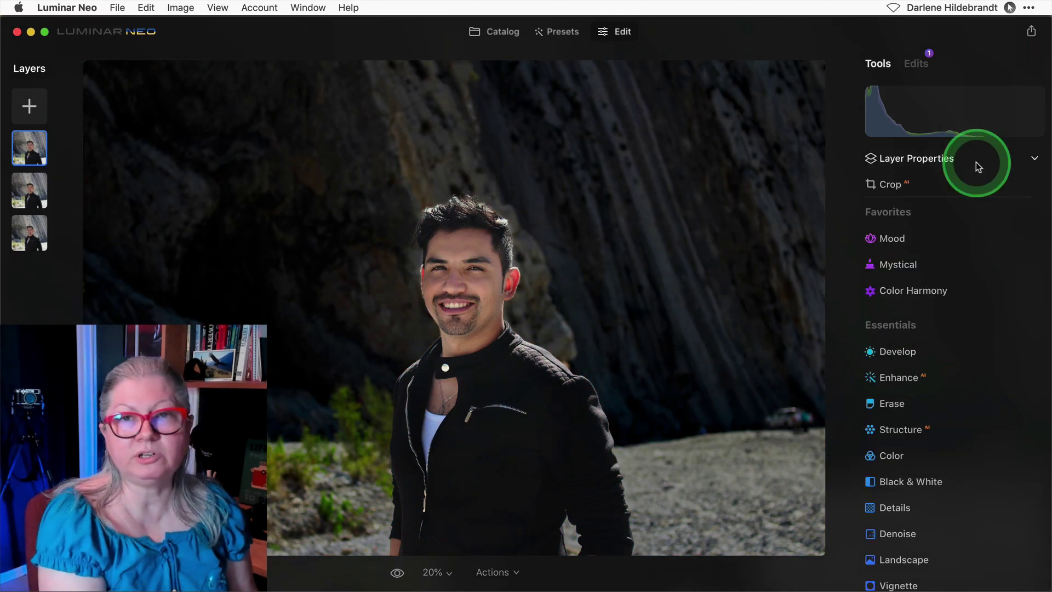
{"action": "key", "text": "backslash"}
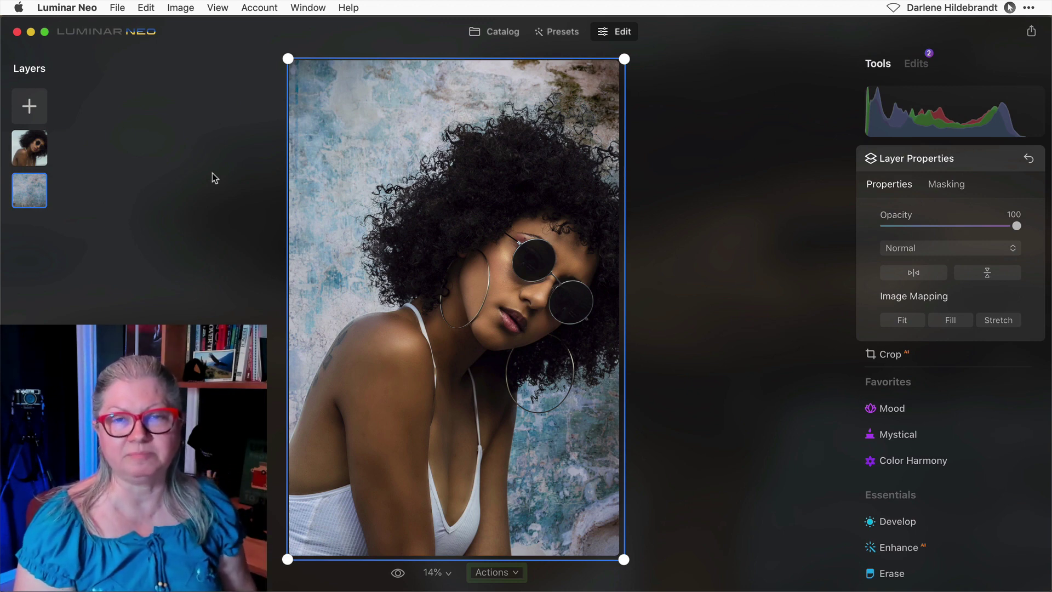
Step: Duplicate the blue wall-texture layer and set the copy's blend mode to Multiply
{"action": "left_click", "coordinate": [173, 203]}
{"action": "key", "text": "d"}
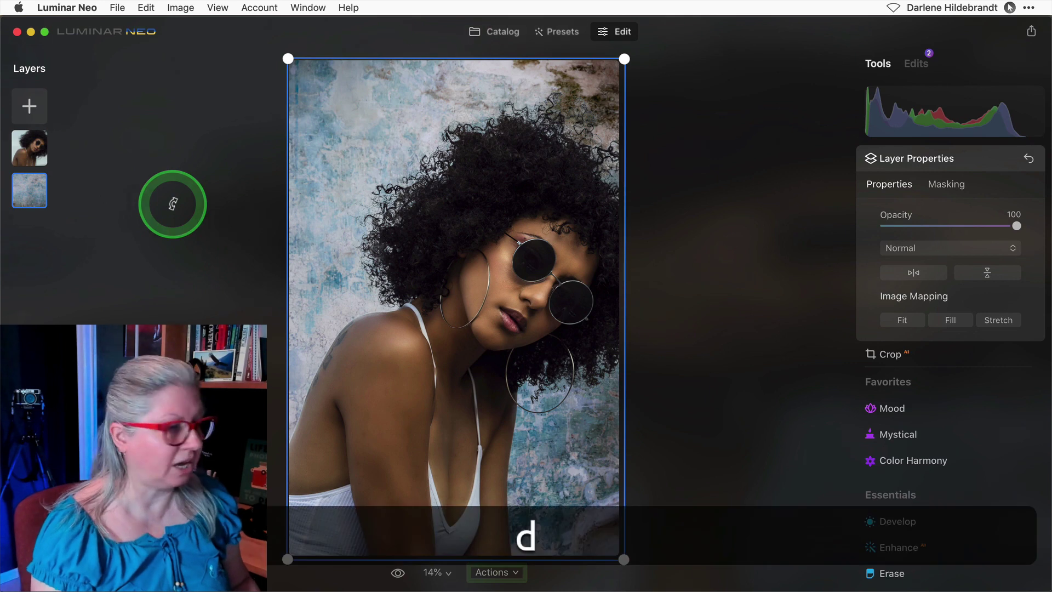
{"action": "left_click", "coordinate": [31, 239]}
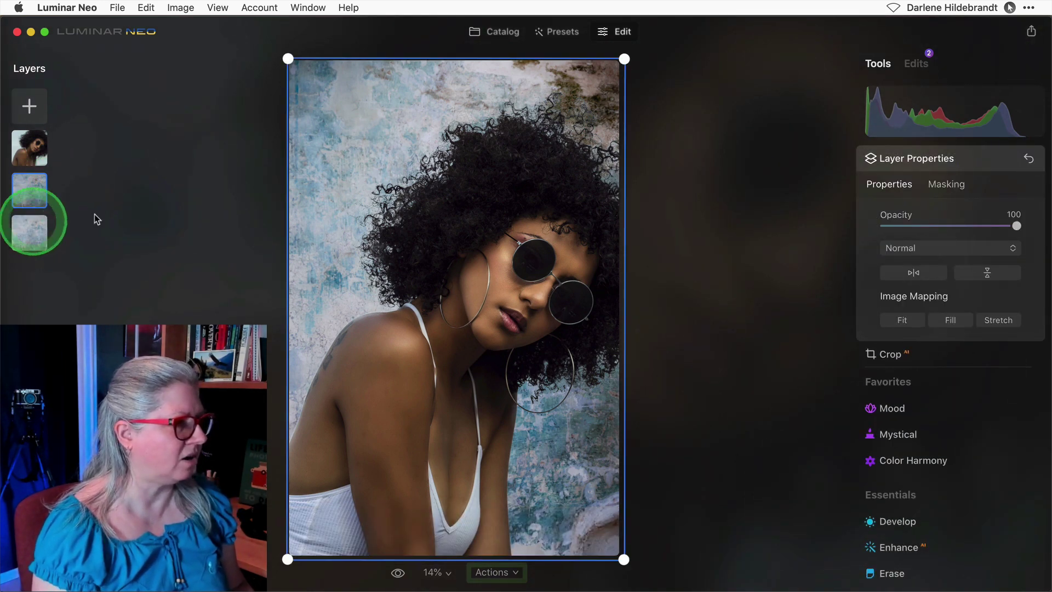
{"action": "left_click", "coordinate": [907, 248]}
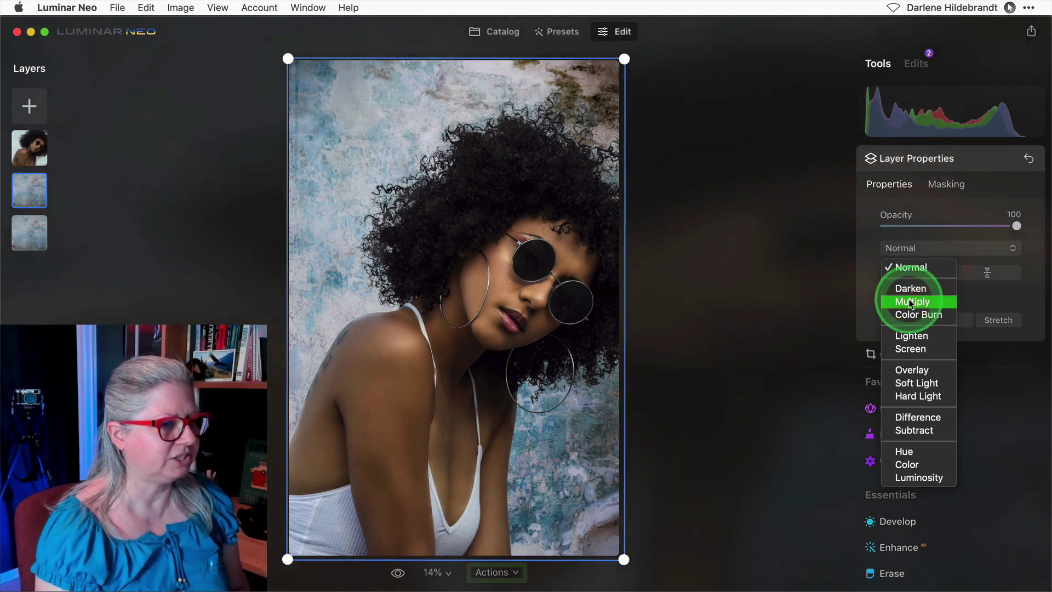
{"action": "left_click", "coordinate": [909, 302]}
{"action": "left_click", "coordinate": [780, 294]}
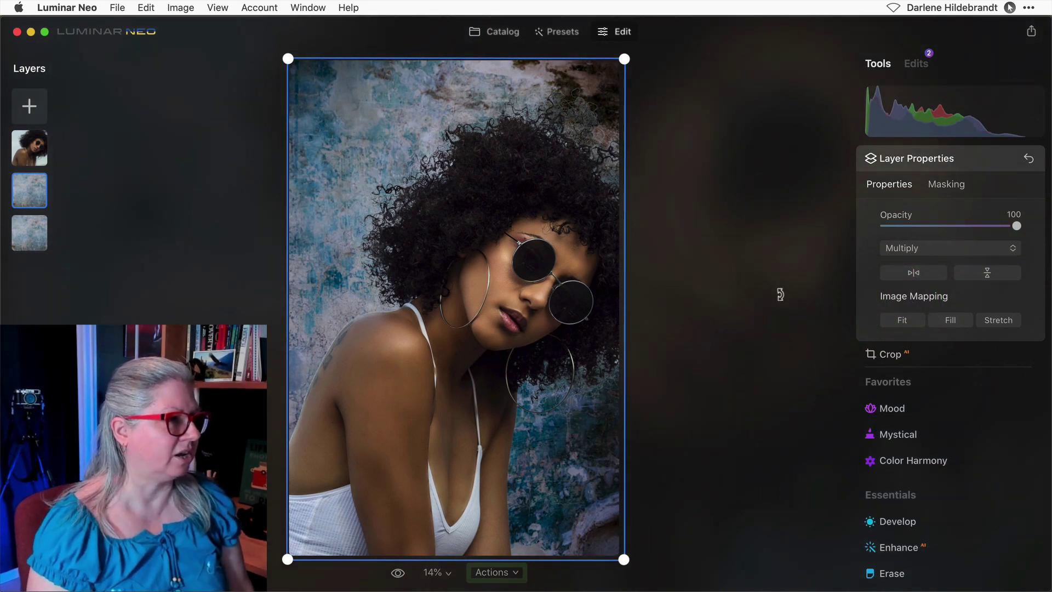
{"action": "left_click", "coordinate": [926, 169]}
{"action": "left_click", "coordinate": [852, 194]}
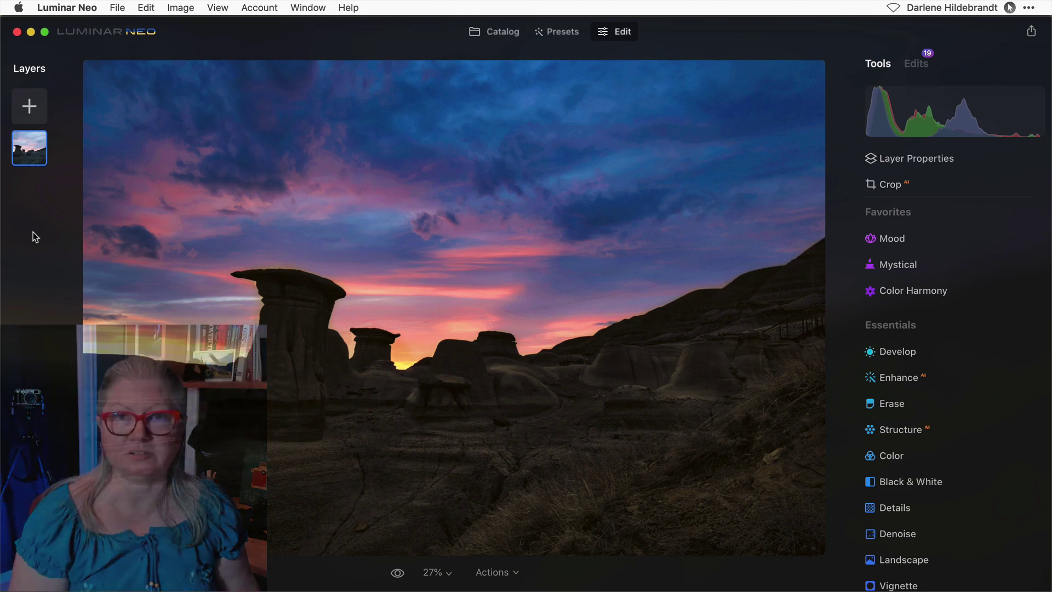
Step: Duplicate the sunset landscape layer and set the copy's blend mode to Multiply
{"action": "left_click", "coordinate": [33, 232]}
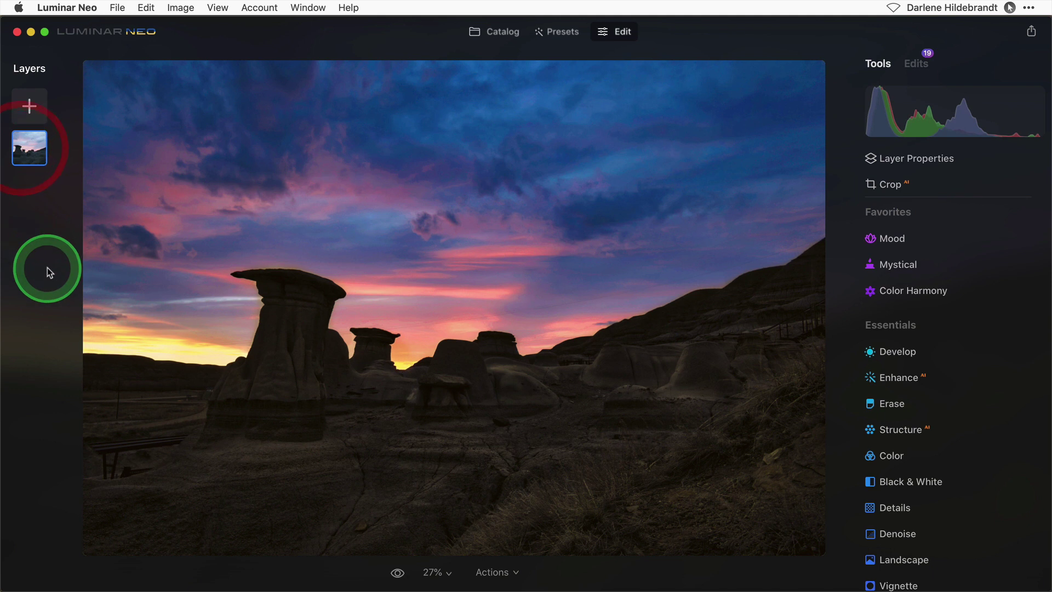
{"action": "key", "text": "d"}
{"action": "left_click", "coordinate": [926, 247]}
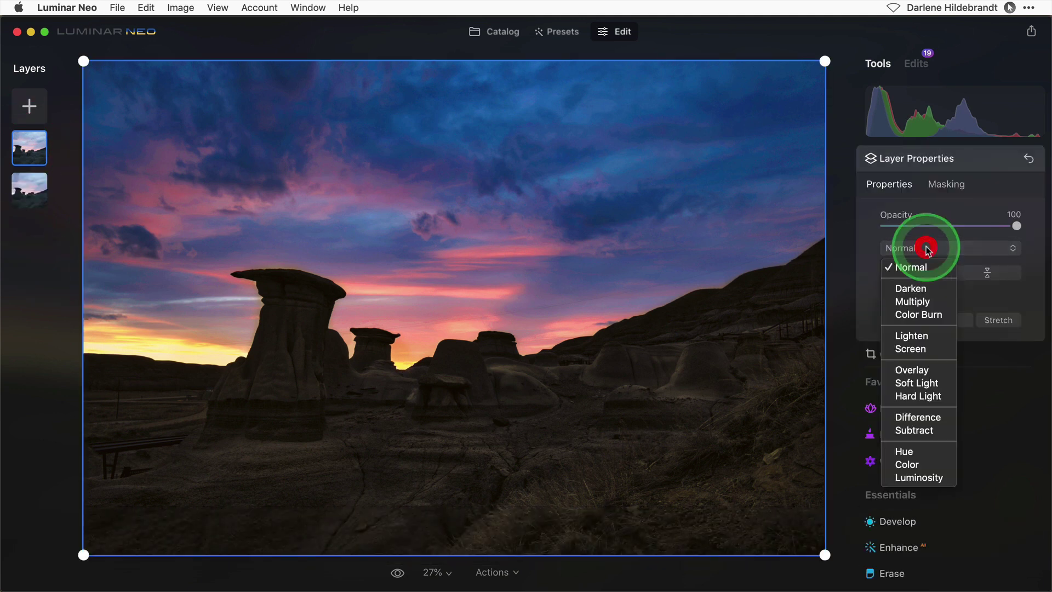
{"action": "left_click", "coordinate": [911, 301]}
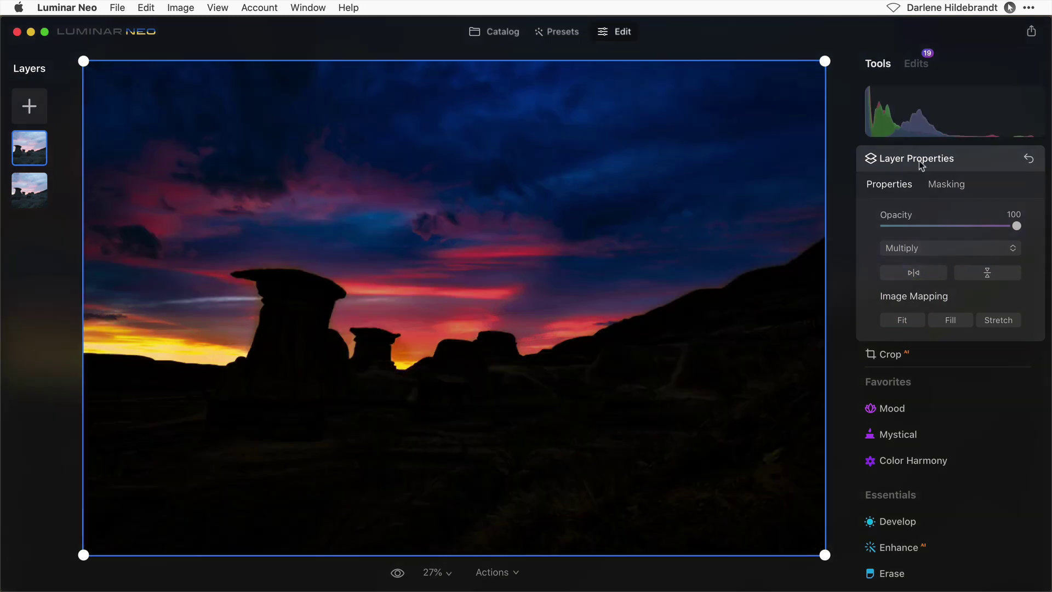
{"action": "left_click", "coordinate": [939, 184]}
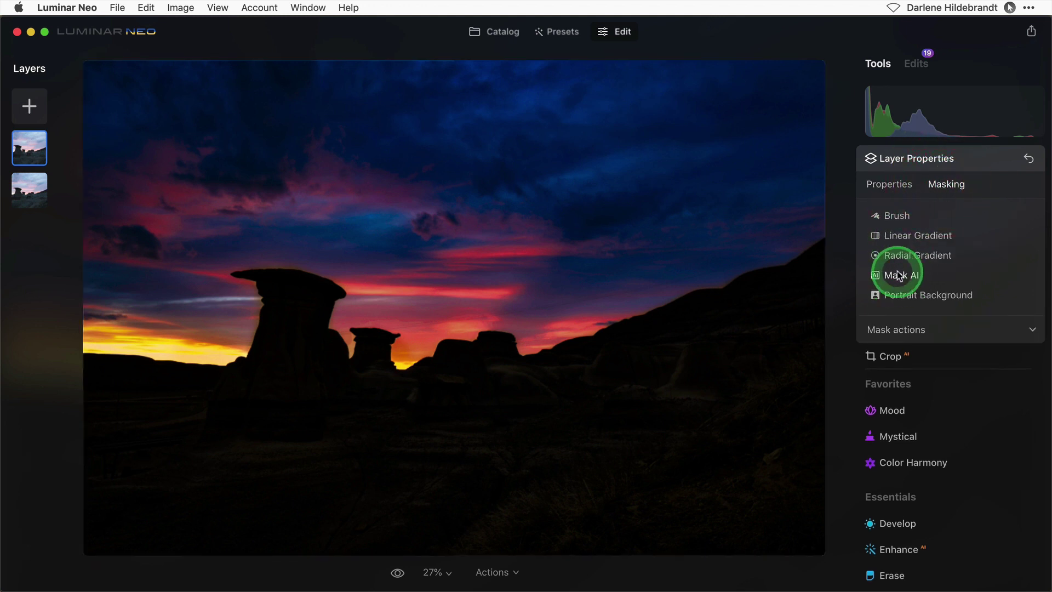
Step: Apply a Mask AI Sky mask to the Multiply copy
{"action": "left_click", "coordinate": [898, 275]}
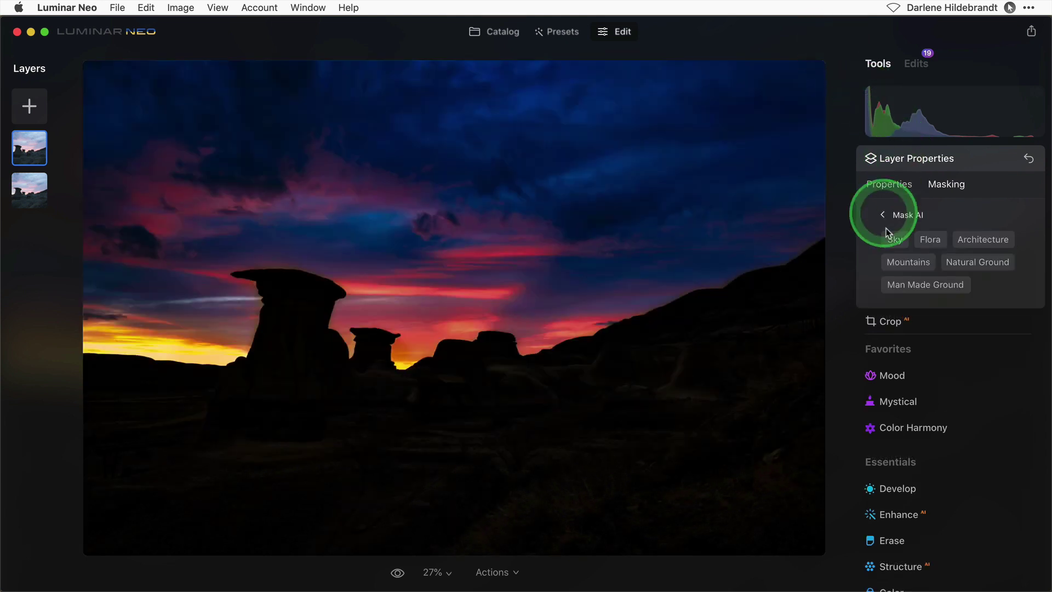
{"action": "left_click", "coordinate": [895, 239]}
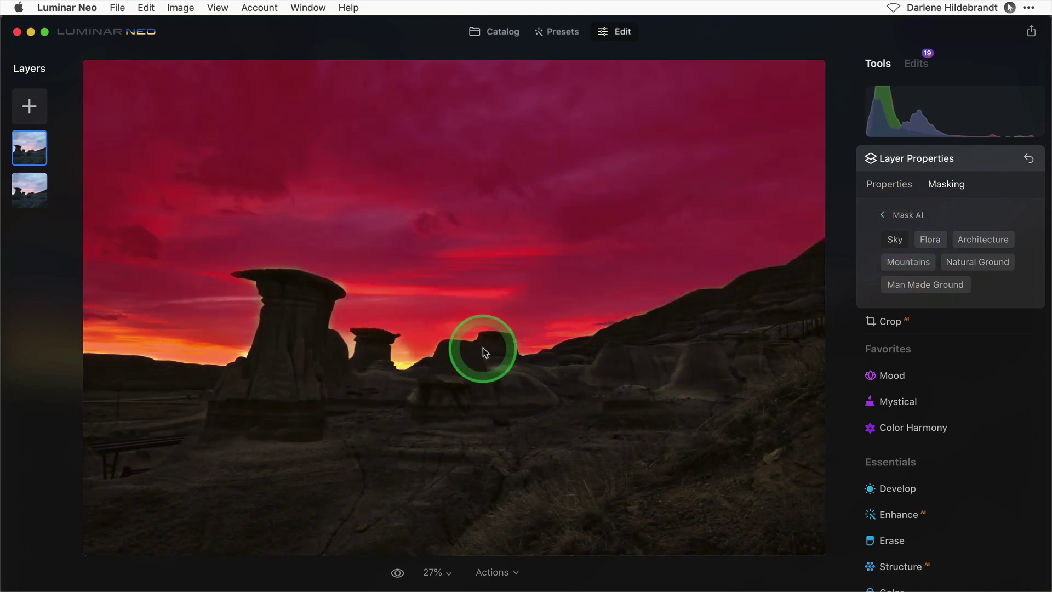
{"action": "left_click", "coordinate": [903, 215]}
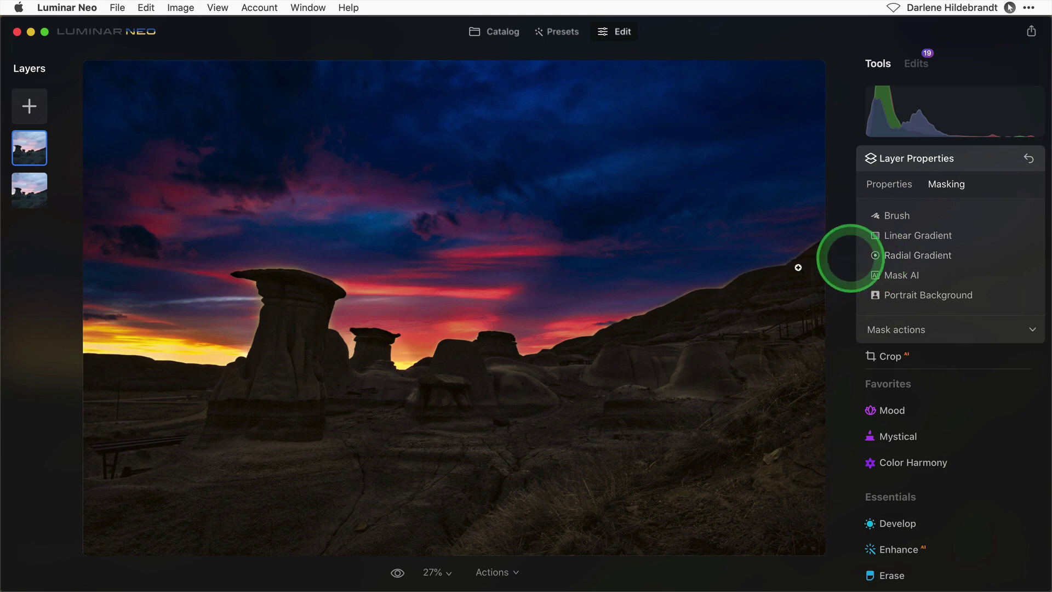
Step: Brush the mask off along the ridge, set the Multiply layer to 67 opacity, and duplicate it
{"action": "left_click", "coordinate": [896, 216]}
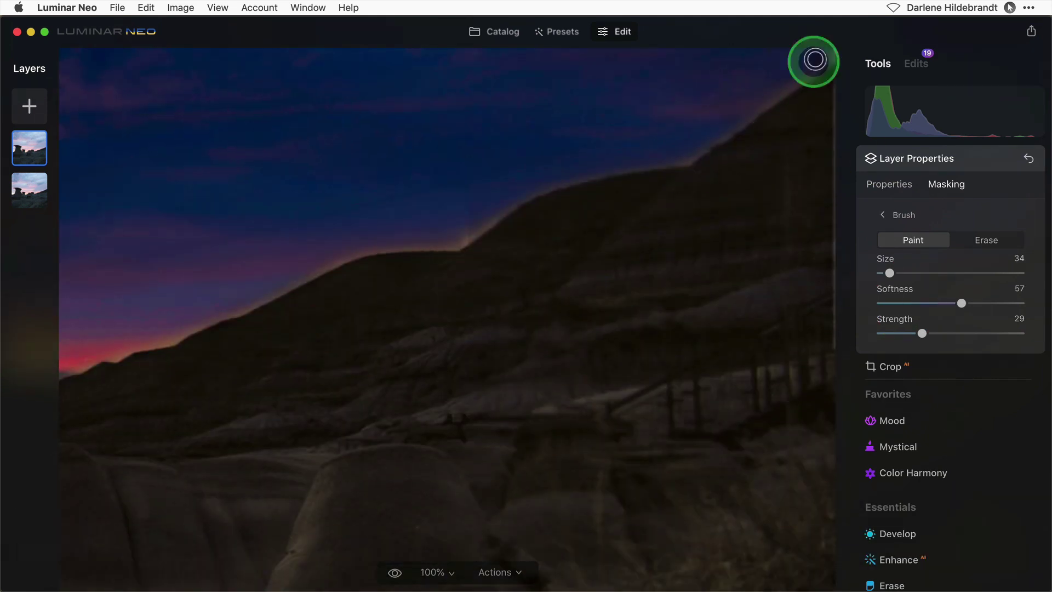
{"action": "left_click_drag", "start_coordinate": [453, 242], "coordinate": [531, 218]}
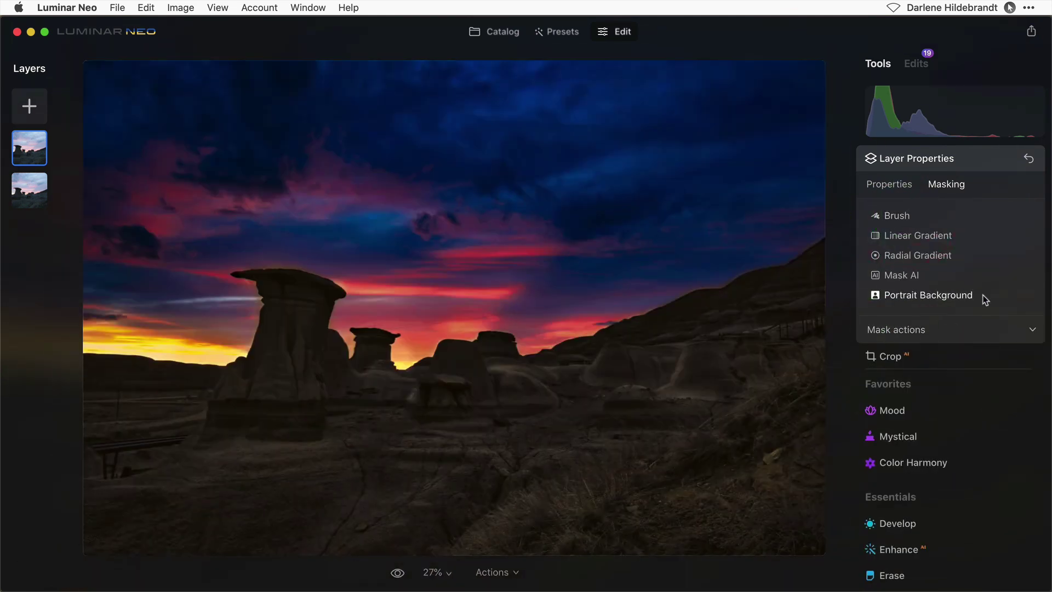
{"action": "left_click", "coordinate": [888, 184]}
{"action": "left_click_drag", "start_coordinate": [1015, 227], "coordinate": [972, 224]}
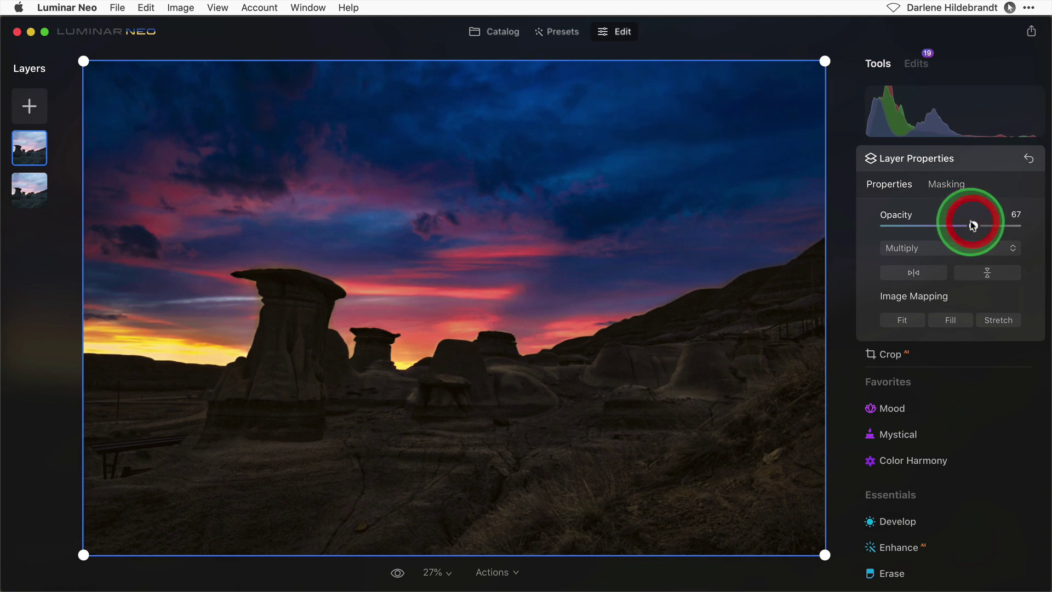
{"action": "left_click", "coordinate": [36, 261]}
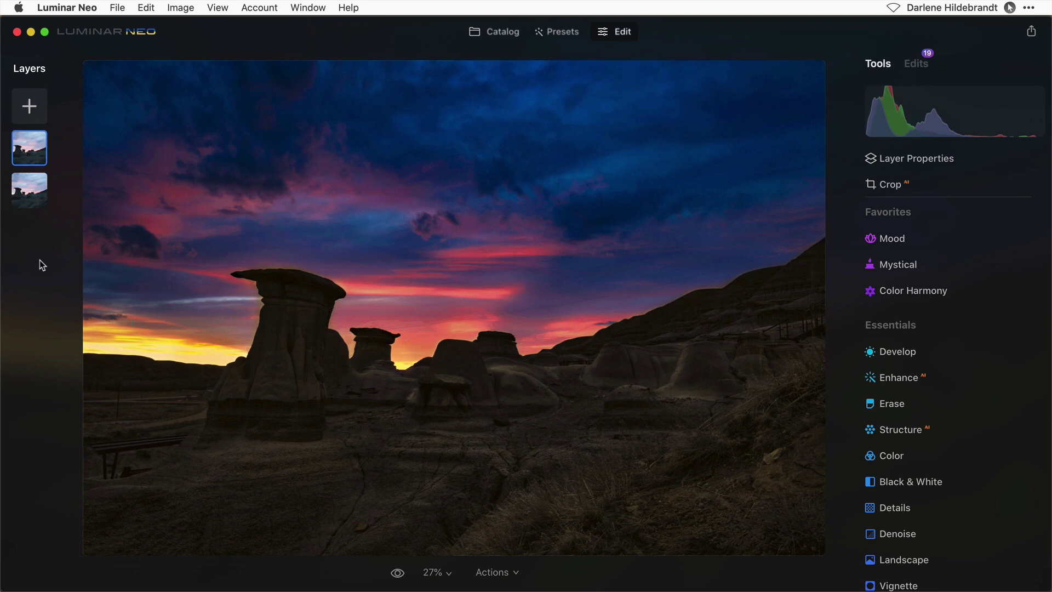
{"action": "key", "text": "super+d"}
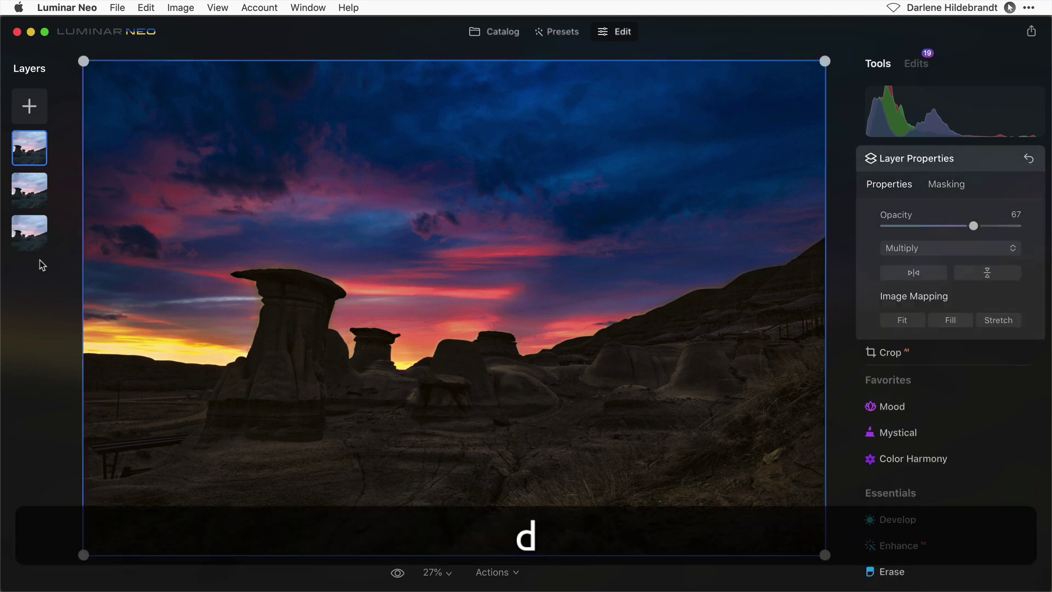
Step: Set the new copy to Screen blend and invert its mask so it covers the land
{"action": "left_click", "coordinate": [915, 250]}
{"action": "left_click", "coordinate": [912, 347]}
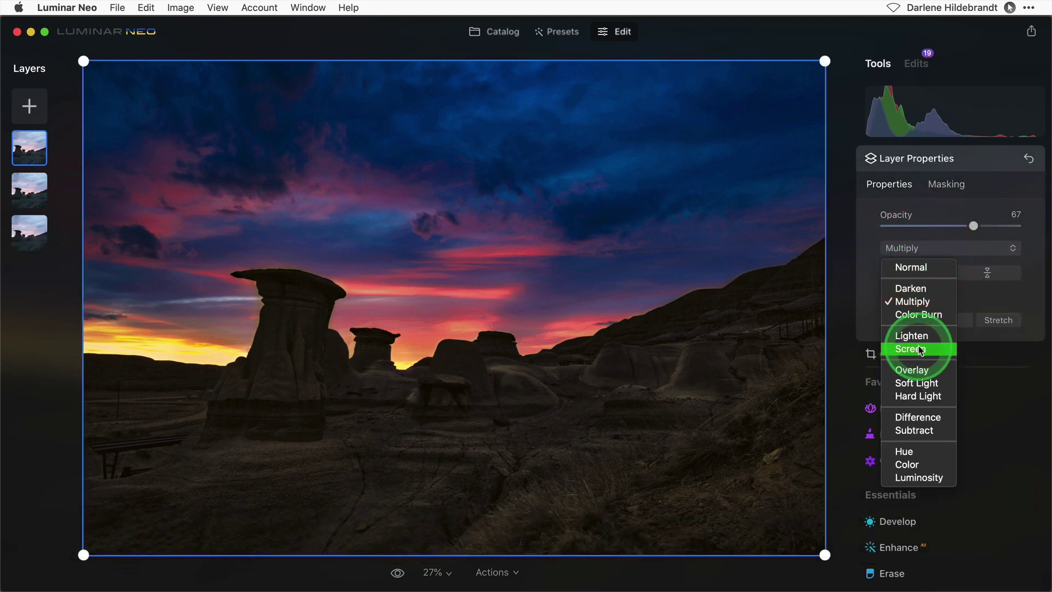
{"action": "left_click", "coordinate": [946, 184]}
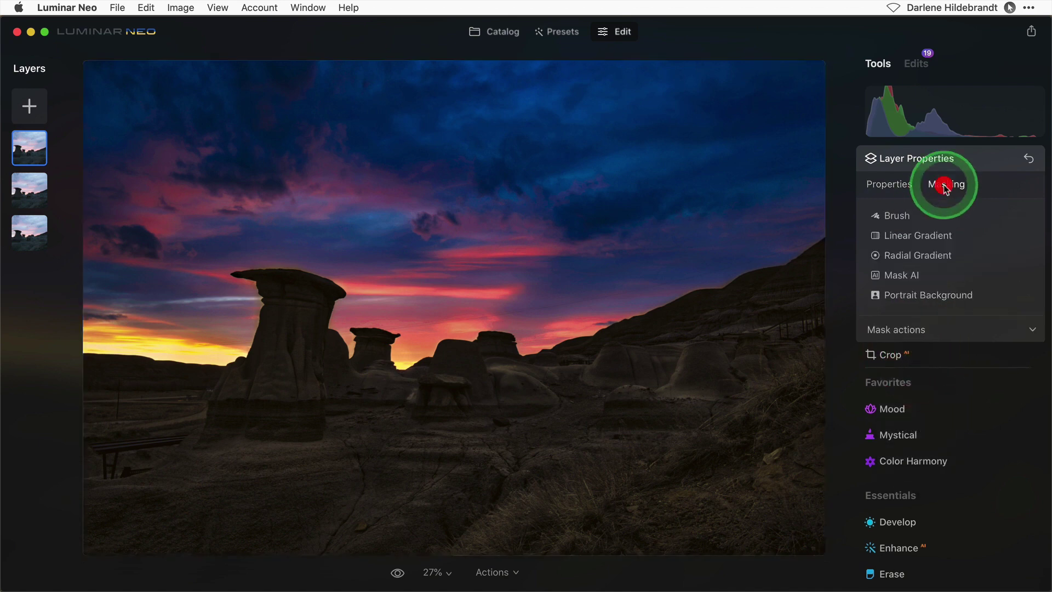
{"action": "left_click", "coordinate": [924, 330]}
{"action": "left_click", "coordinate": [992, 356]}
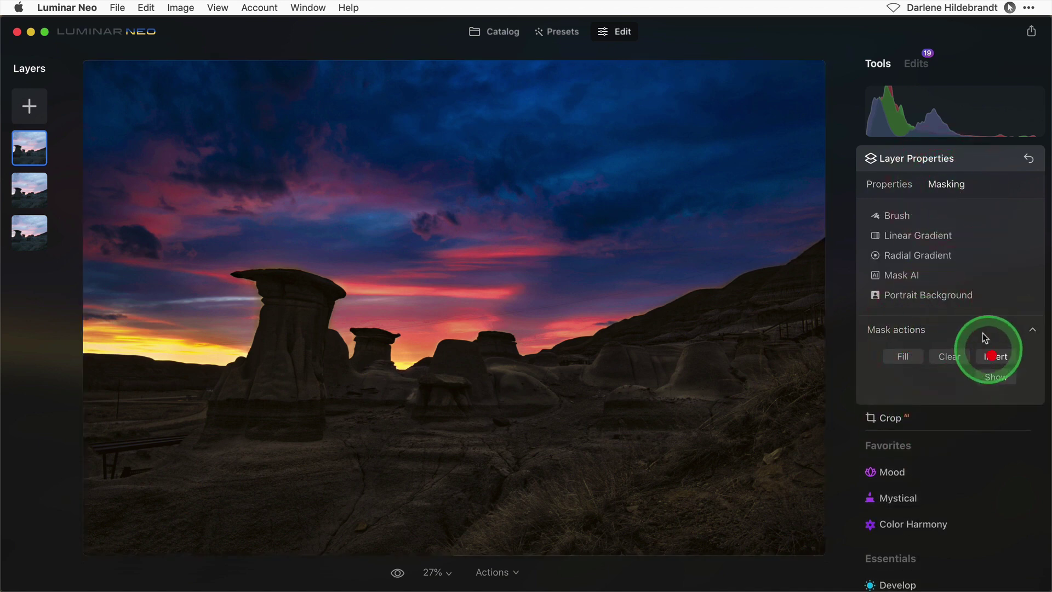
{"action": "left_click", "coordinate": [990, 376]}
Step: Set the Screen layer's opacity to 32 to gently brighten the land
{"action": "left_click", "coordinate": [888, 186]}
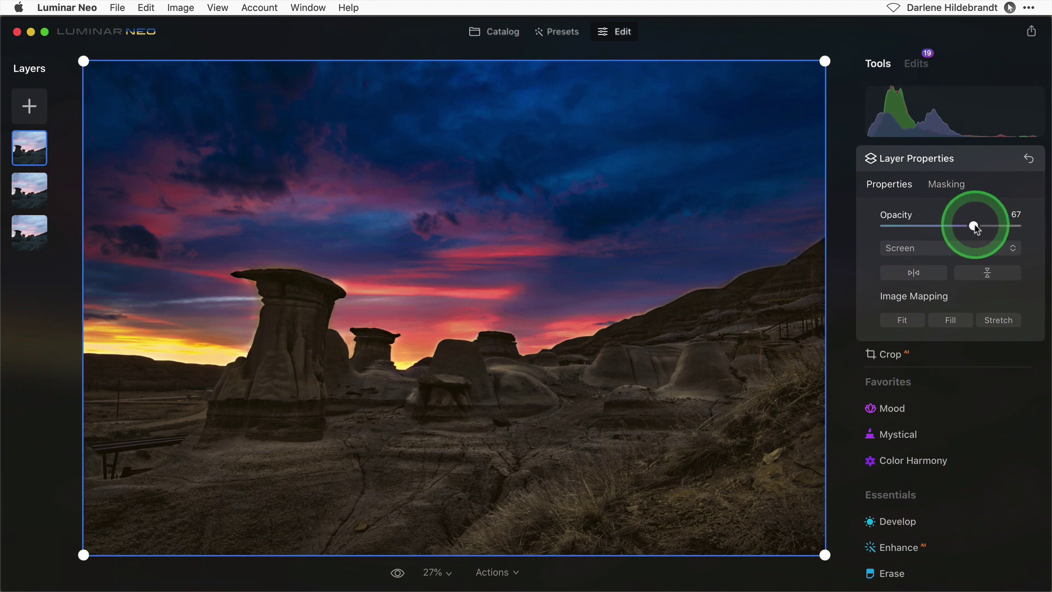
{"action": "left_click_drag", "start_coordinate": [975, 228], "coordinate": [924, 229]}
{"action": "left_click", "coordinate": [26, 275]}
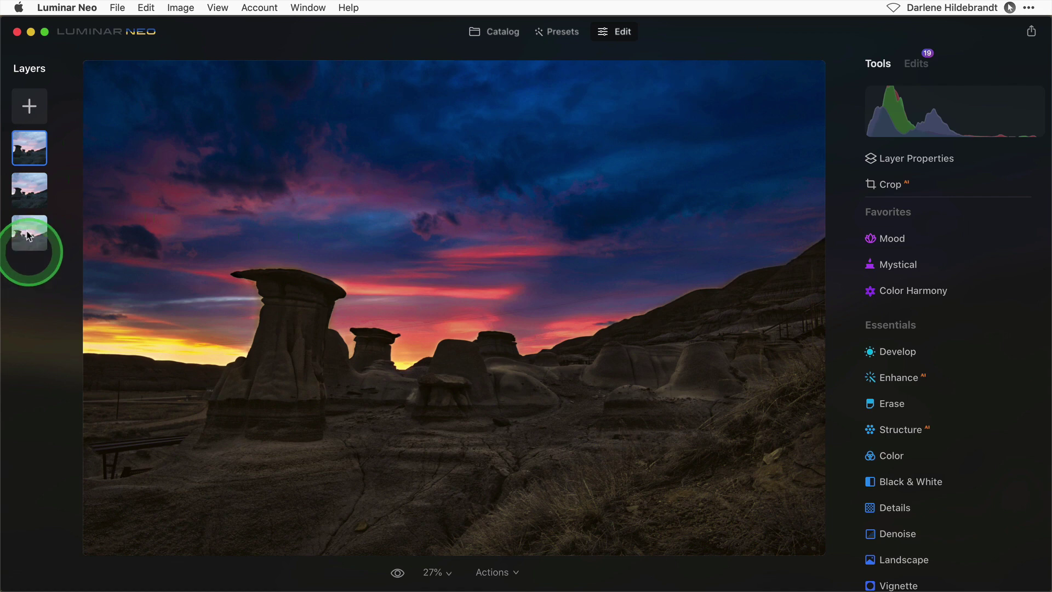
Step: Move the Screen layer up to second in the stack and hide it to compare
{"action": "left_click_drag", "start_coordinate": [28, 236], "coordinate": [31, 197]}
{"action": "right_click", "coordinate": [31, 198]}
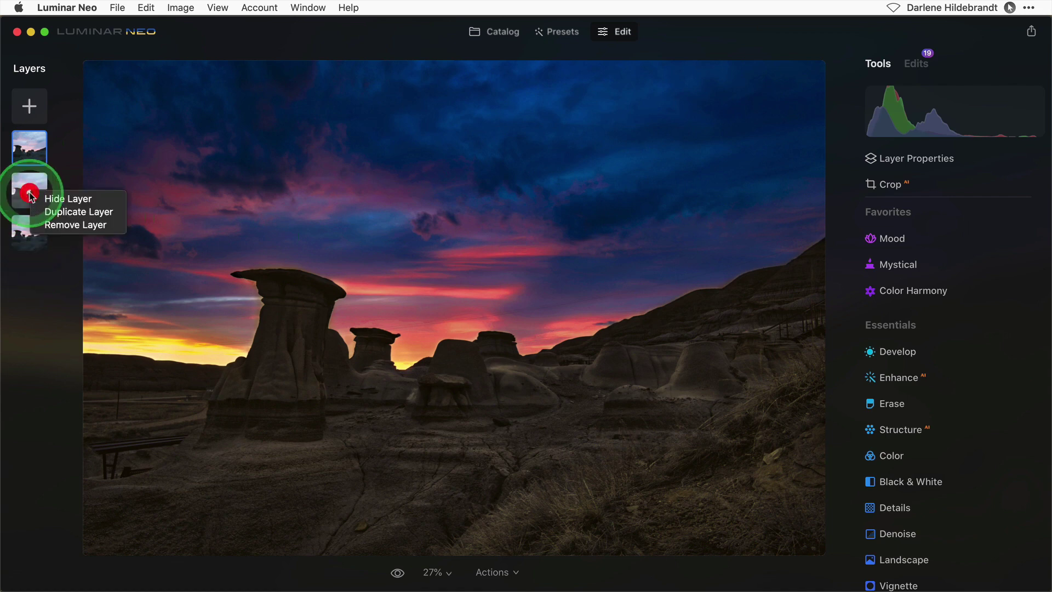
{"action": "left_click", "coordinate": [48, 198]}
Step: Toggle the top layer's visibility and the before/after view to compare with the original
{"action": "left_click", "coordinate": [25, 153]}
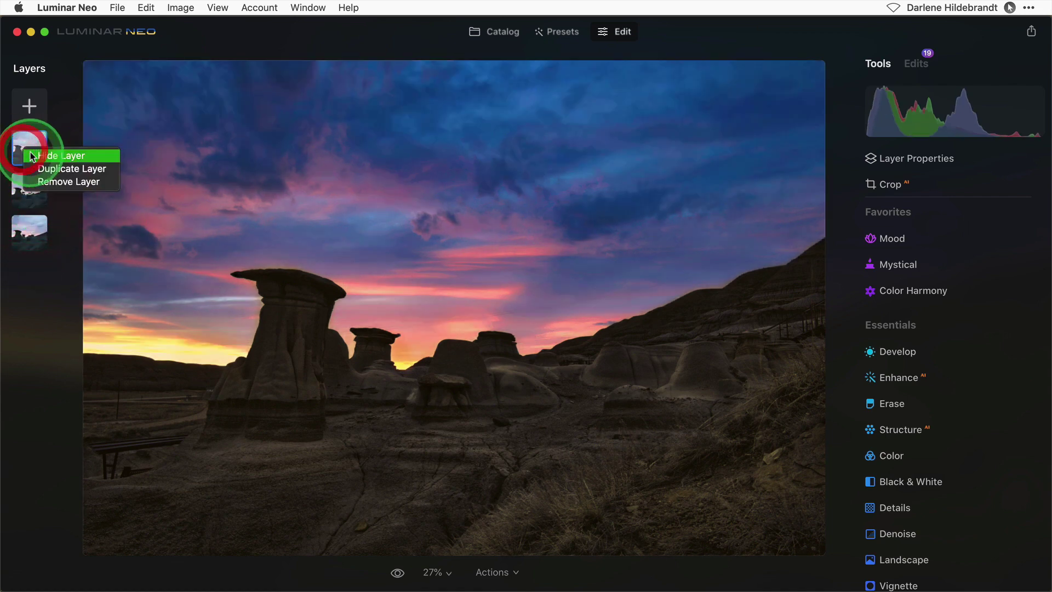
{"action": "left_click", "coordinate": [32, 156]}
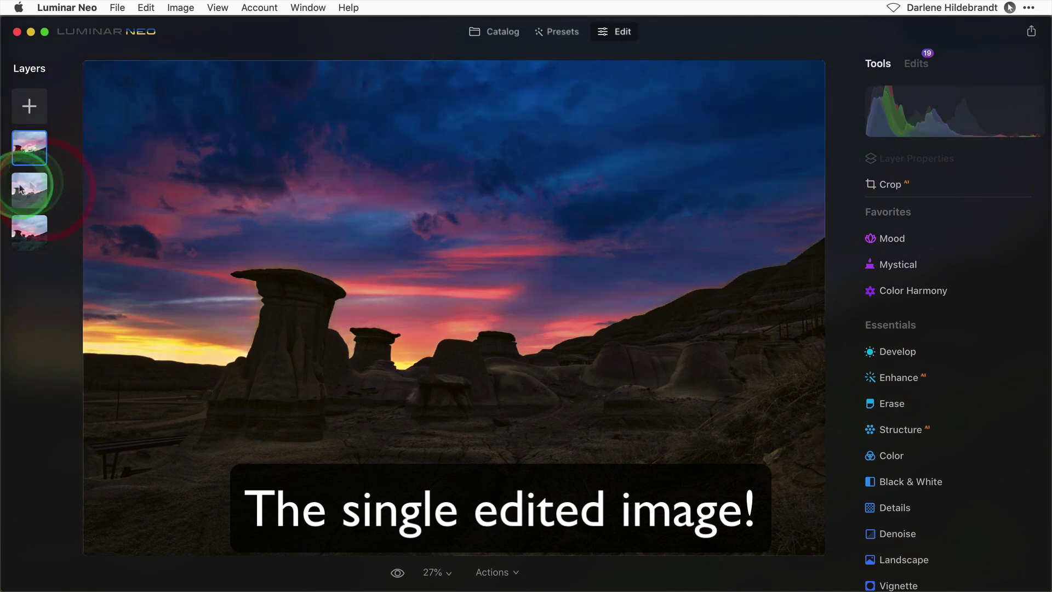
{"action": "right_click", "coordinate": [30, 148]}
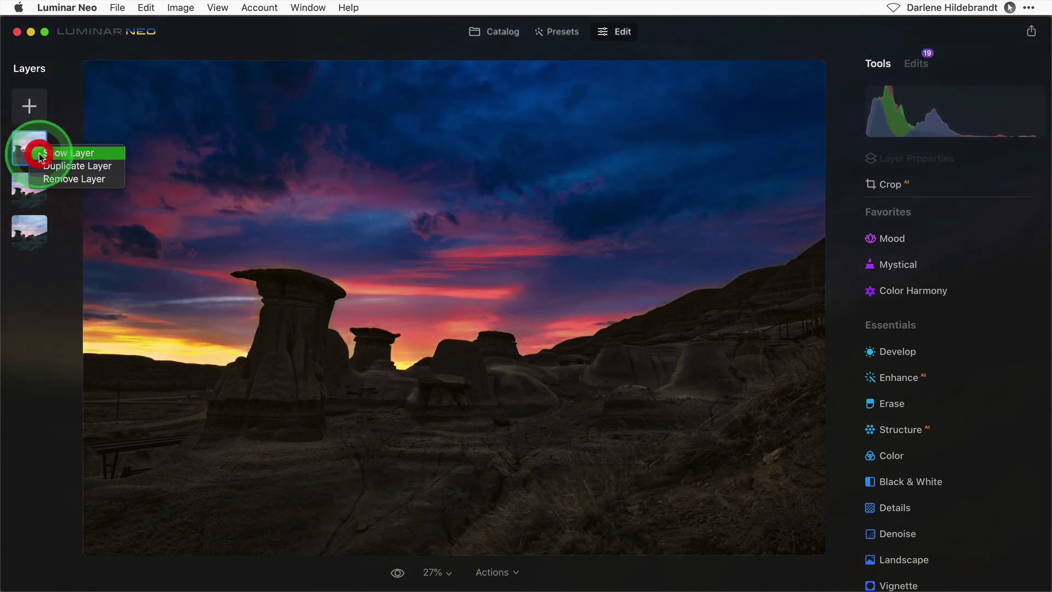
{"action": "left_click", "coordinate": [41, 156]}
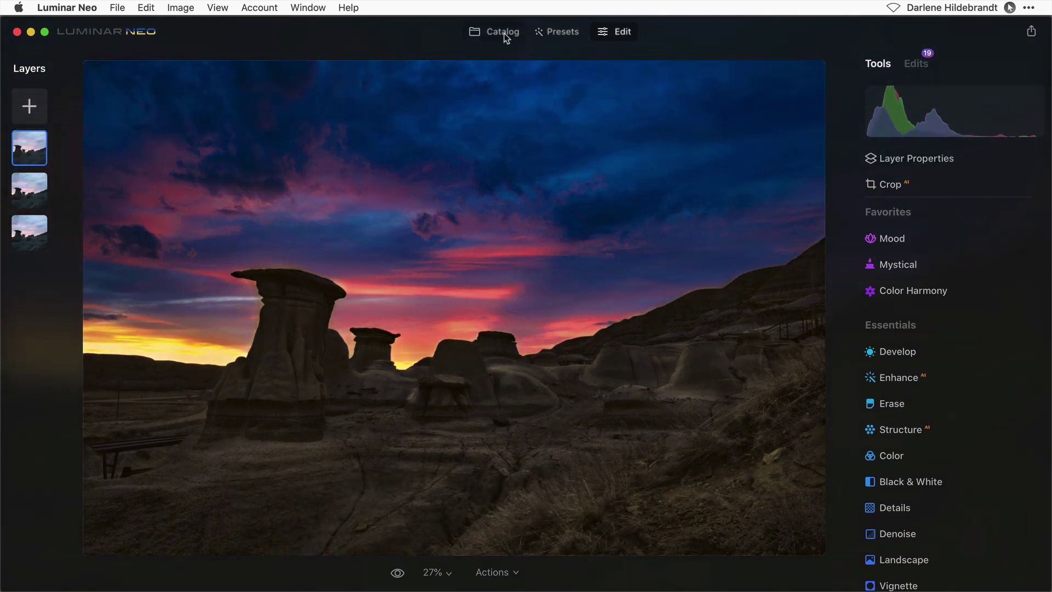
{"action": "key", "text": "backslash"}
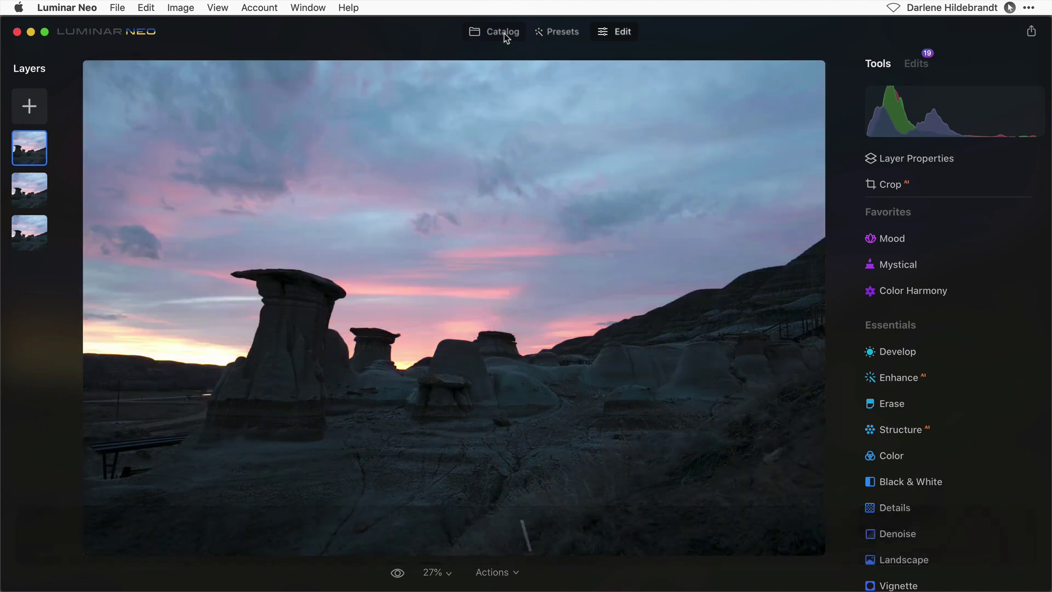
{"action": "key", "text": "backslash"}
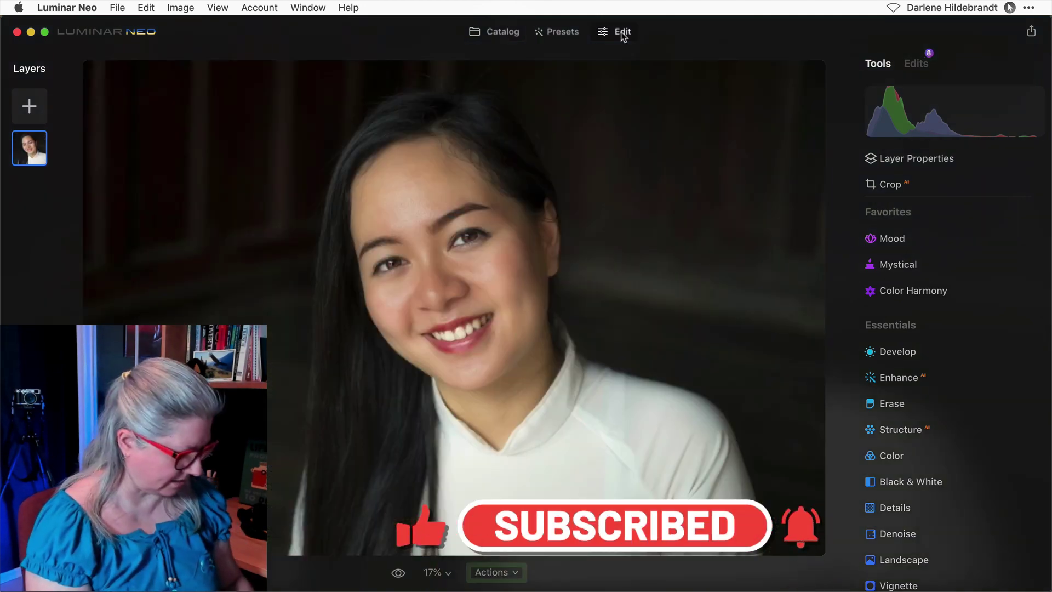
Step: Duplicate the smiling portrait layer and set the copy to Soft Light blend at 29 opacity
{"action": "left_click", "coordinate": [703, 39]}
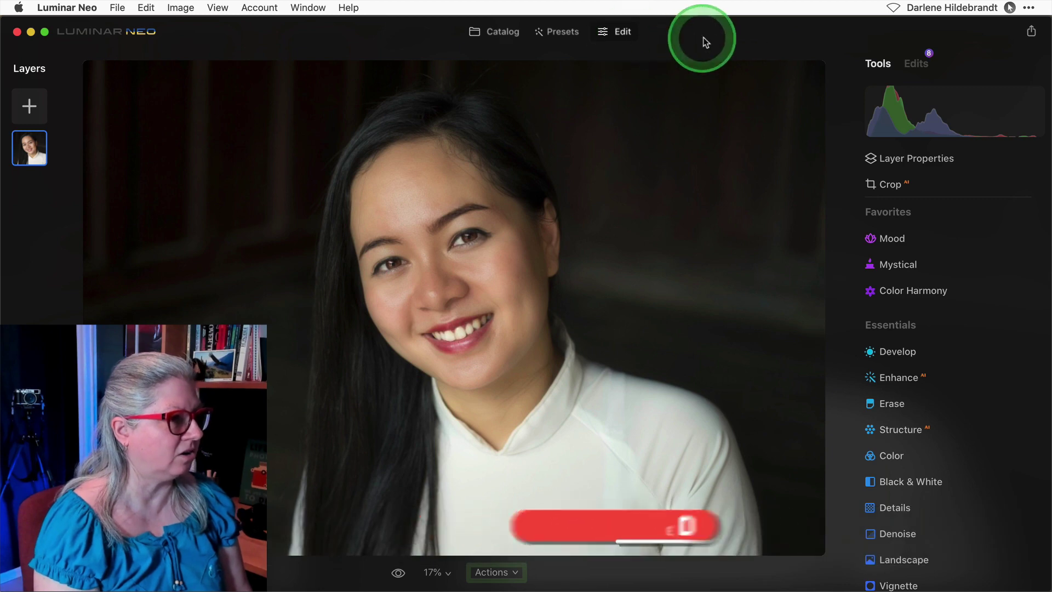
{"action": "left_click", "coordinate": [922, 247]}
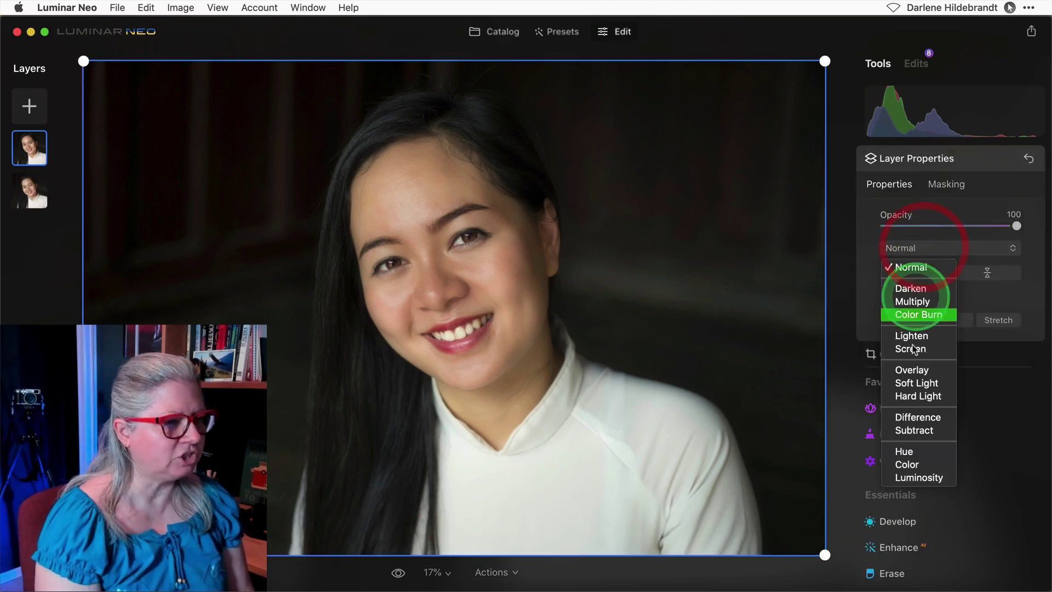
{"action": "left_click", "coordinate": [918, 382]}
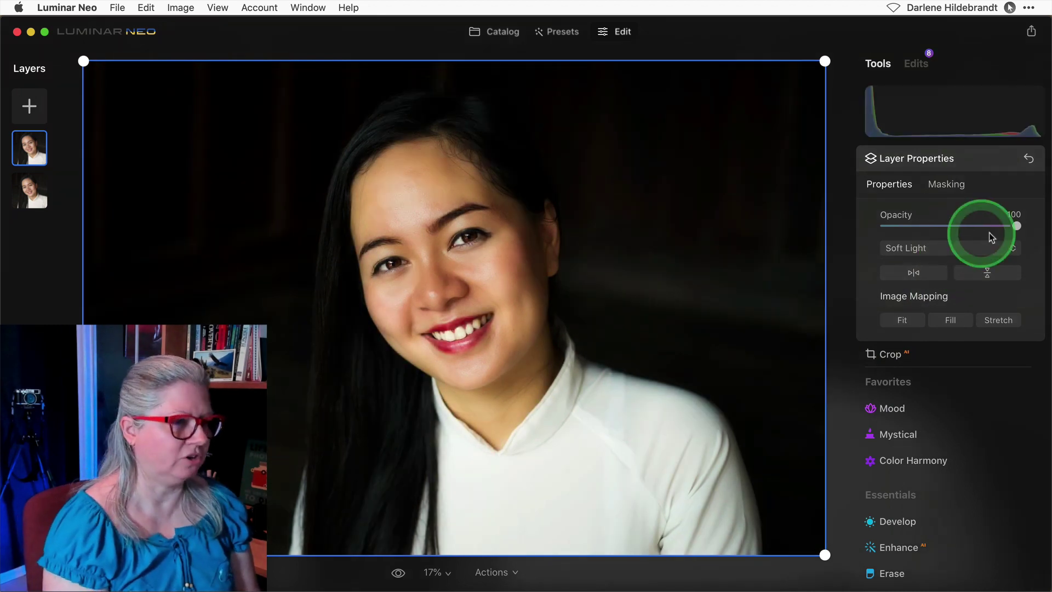
{"action": "left_click_drag", "start_coordinate": [1015, 225], "coordinate": [924, 229]}
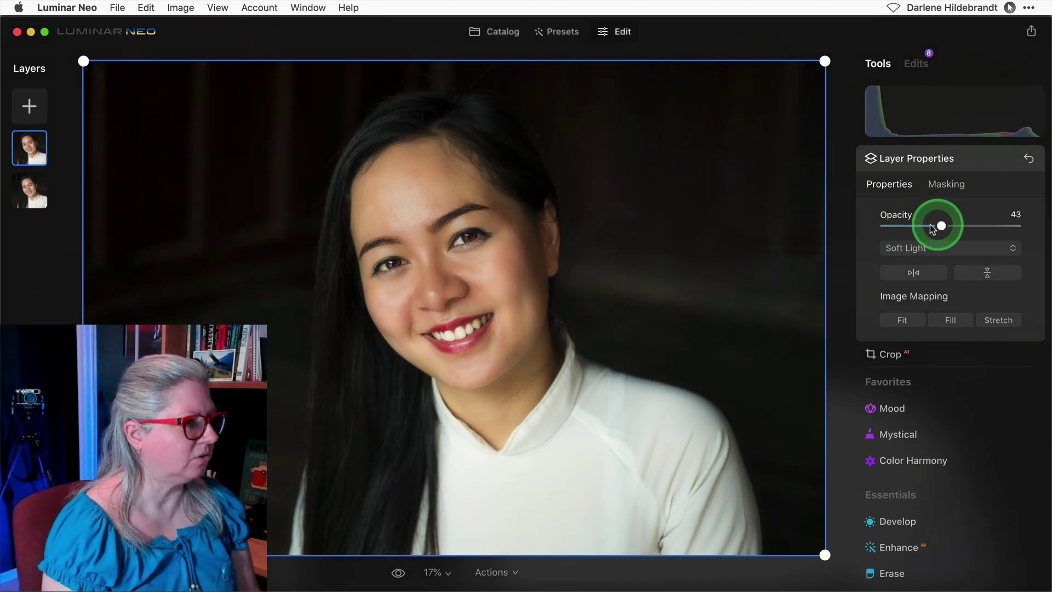
{"action": "mouse_move", "coordinate": [933, 228]}
{"action": "left_mouse_down"}
{"action": "mouse_move", "coordinate": [875, 227]}
{"action": "mouse_move", "coordinate": [950, 227]}
{"action": "mouse_move", "coordinate": [896, 228]}
{"action": "mouse_move", "coordinate": [923, 225]}
{"action": "left_mouse_up"}
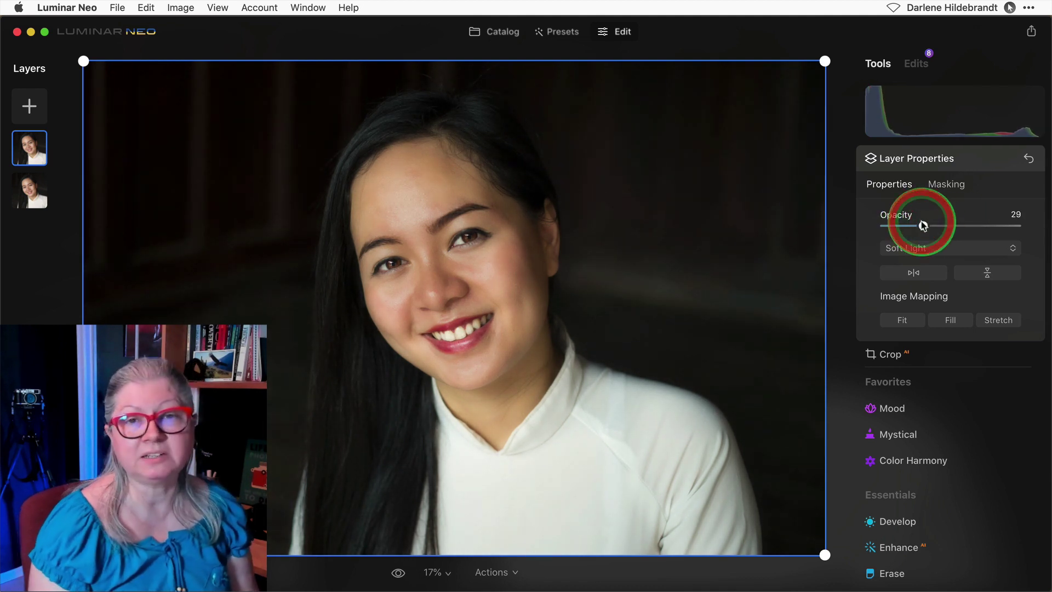
{"action": "left_click", "coordinate": [923, 224]}
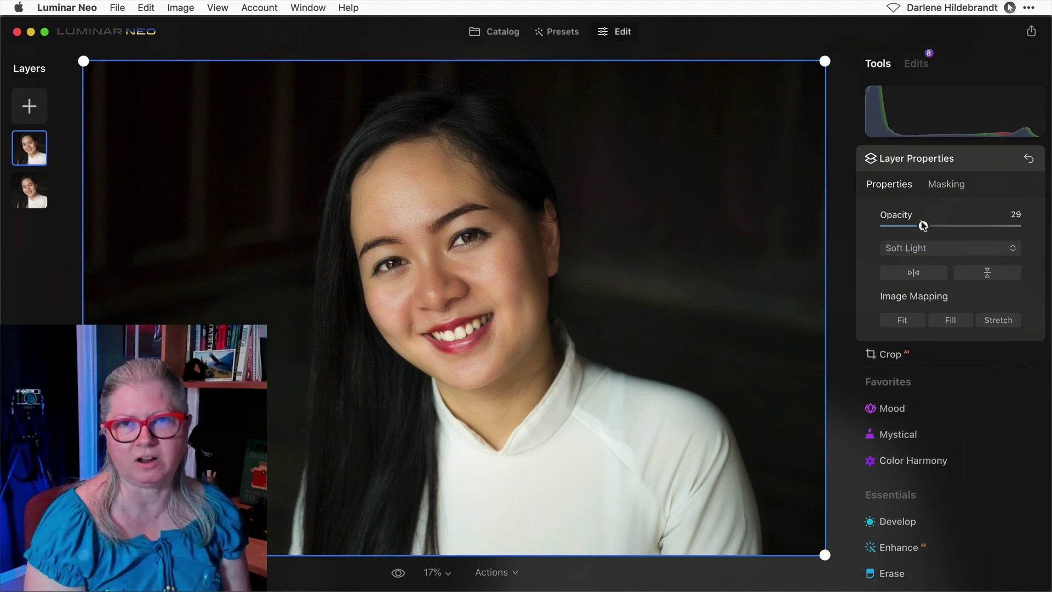
{"action": "left_click", "coordinate": [849, 204]}
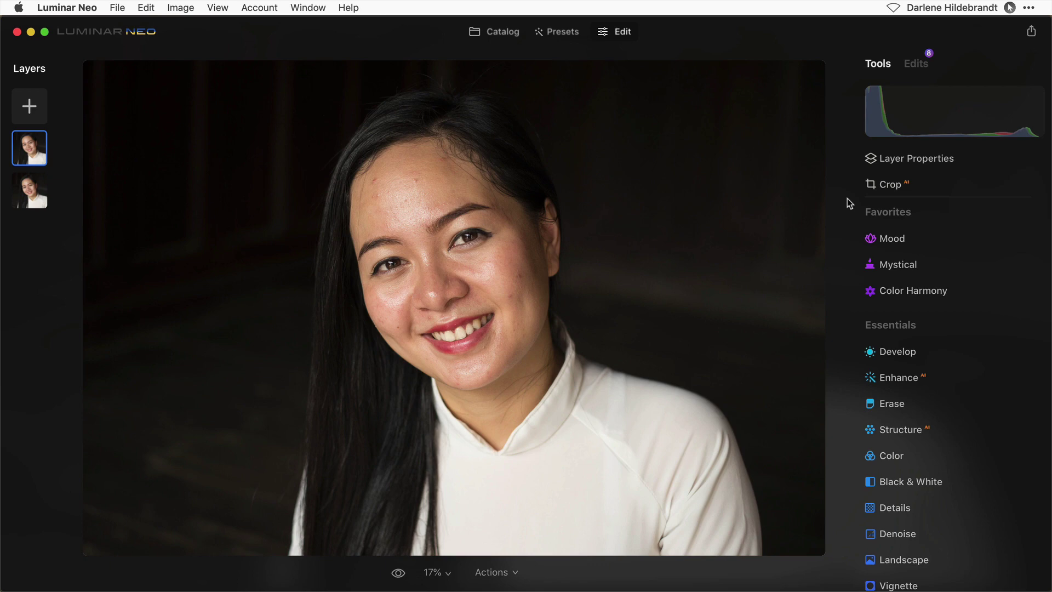